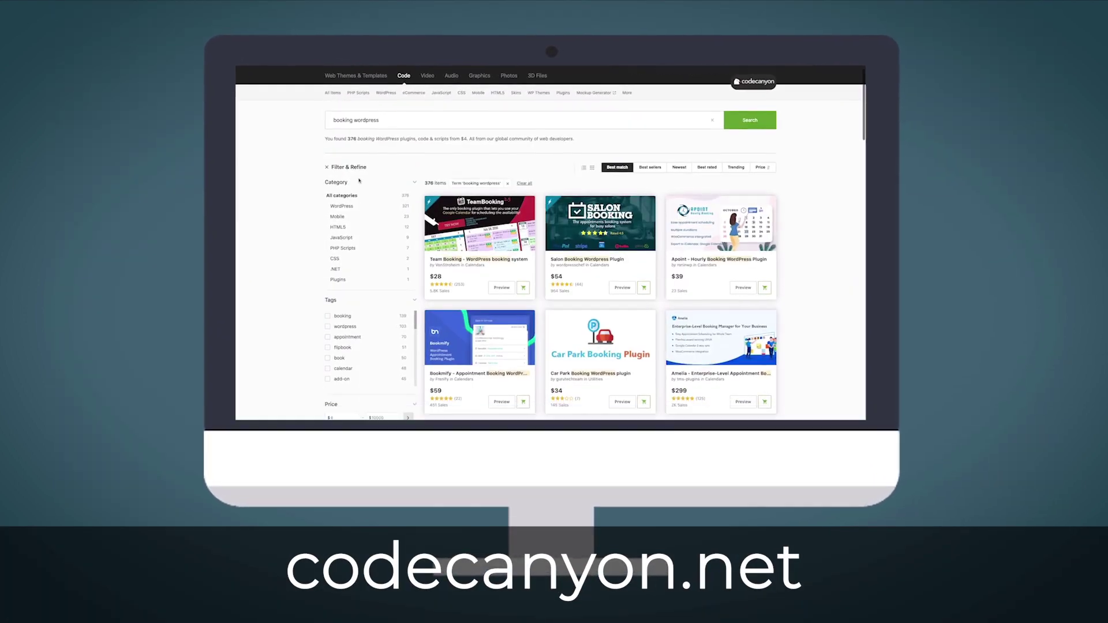
Scroll through the CodeCanyon results for 'booking wordpress' plugins
scroll(359, 181, down, 3)
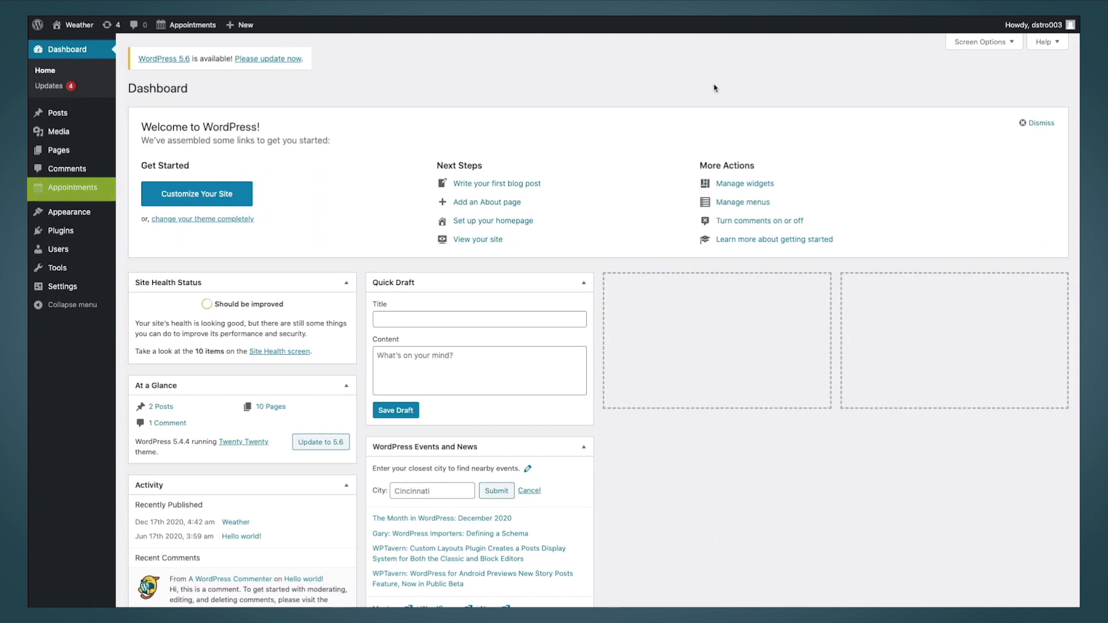
Open the Booked plugin settings and set Booking Type to Guest Booking
mouse_move(72, 190)
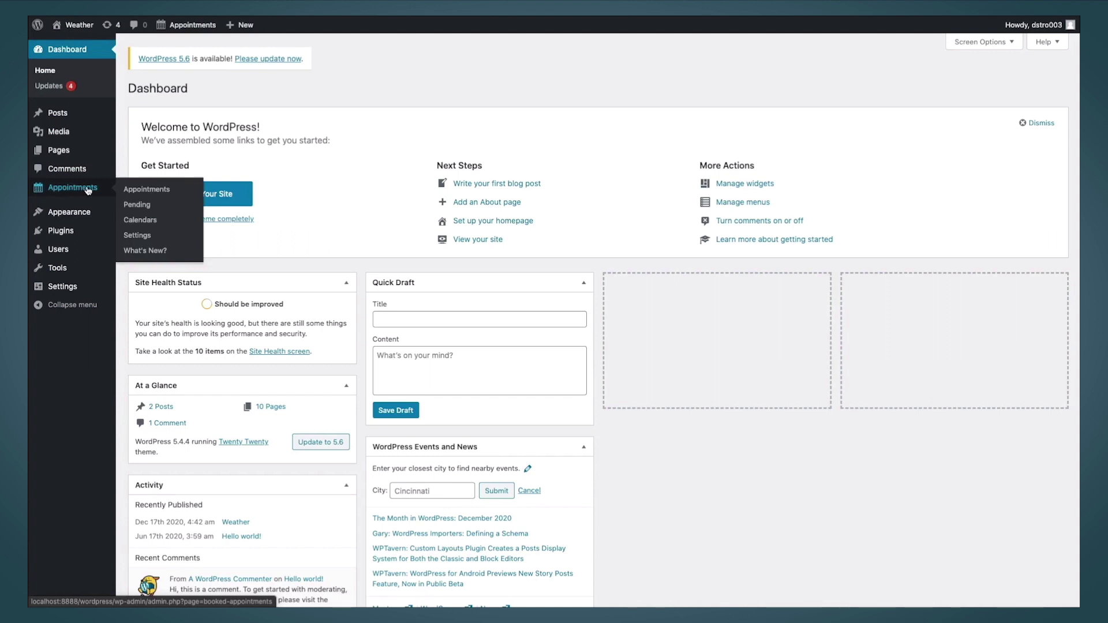
click(143, 236)
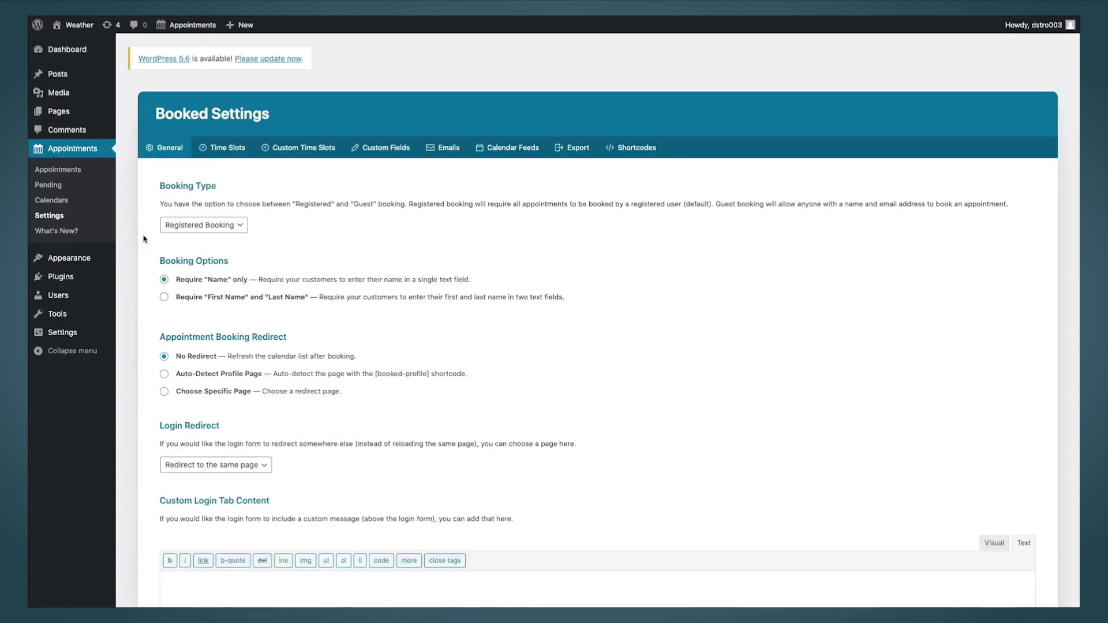
click(179, 230)
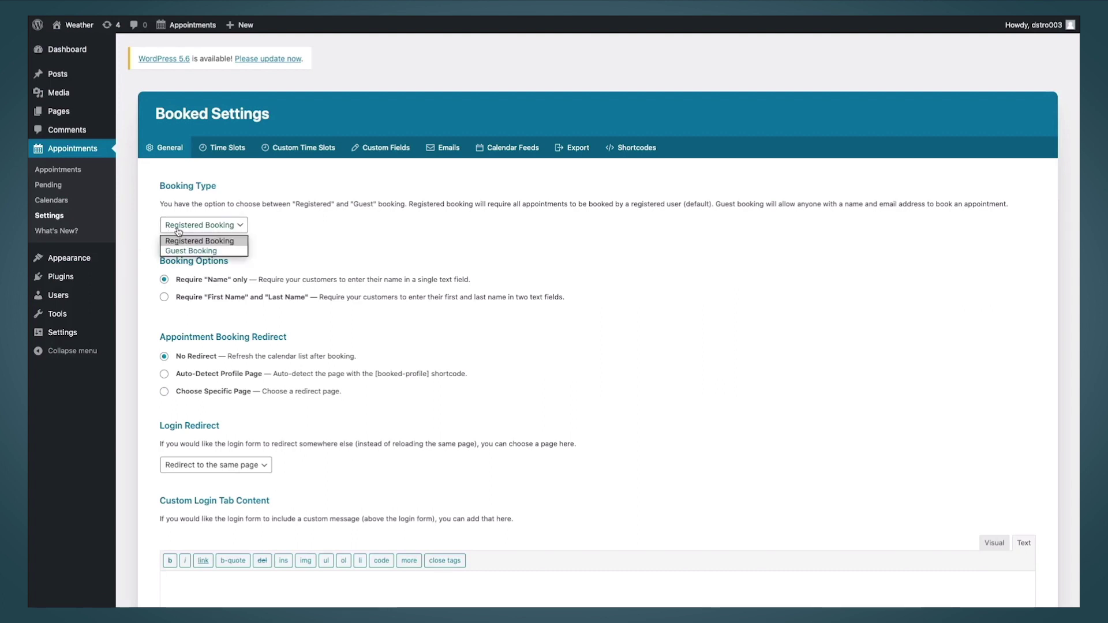
click(179, 251)
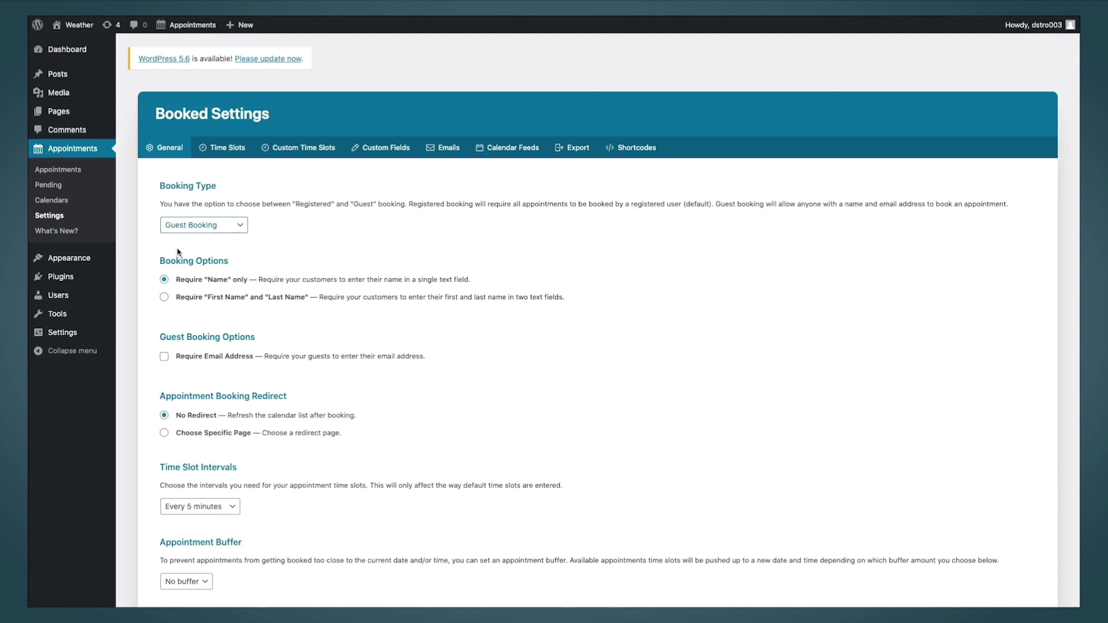
Leave guest email addresses optional and open the Prevent Before Date calendar
click(164, 357)
click(164, 356)
scroll(143, 339, down, 5)
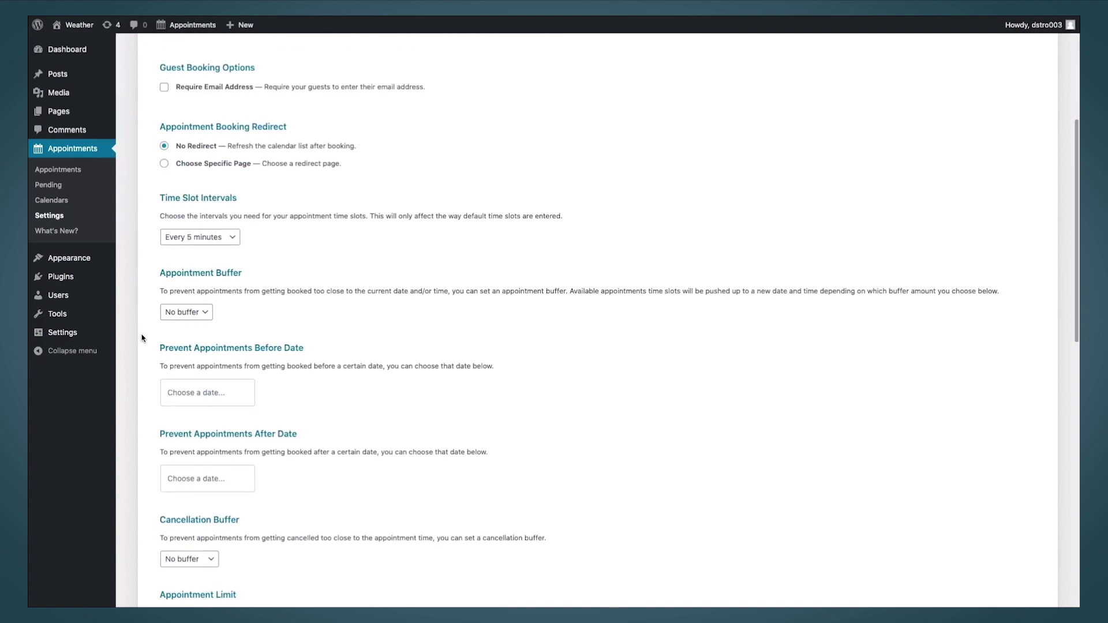
click(180, 394)
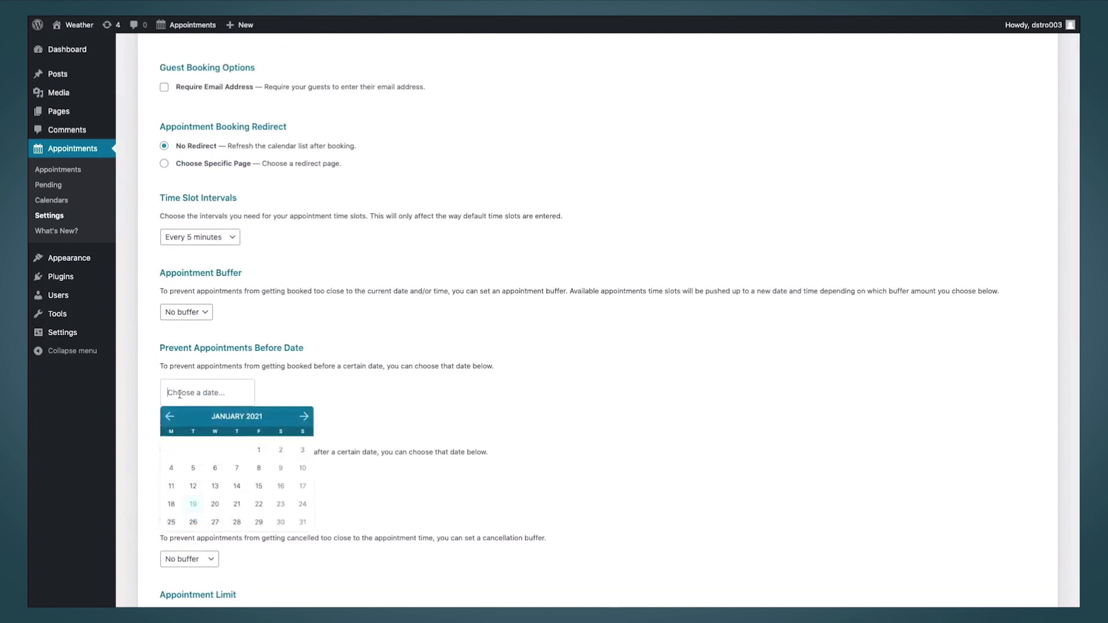
Block bookings before January 24, 2021 and limit each user to 2 appointments
click(303, 504)
scroll(305, 511, down, 3)
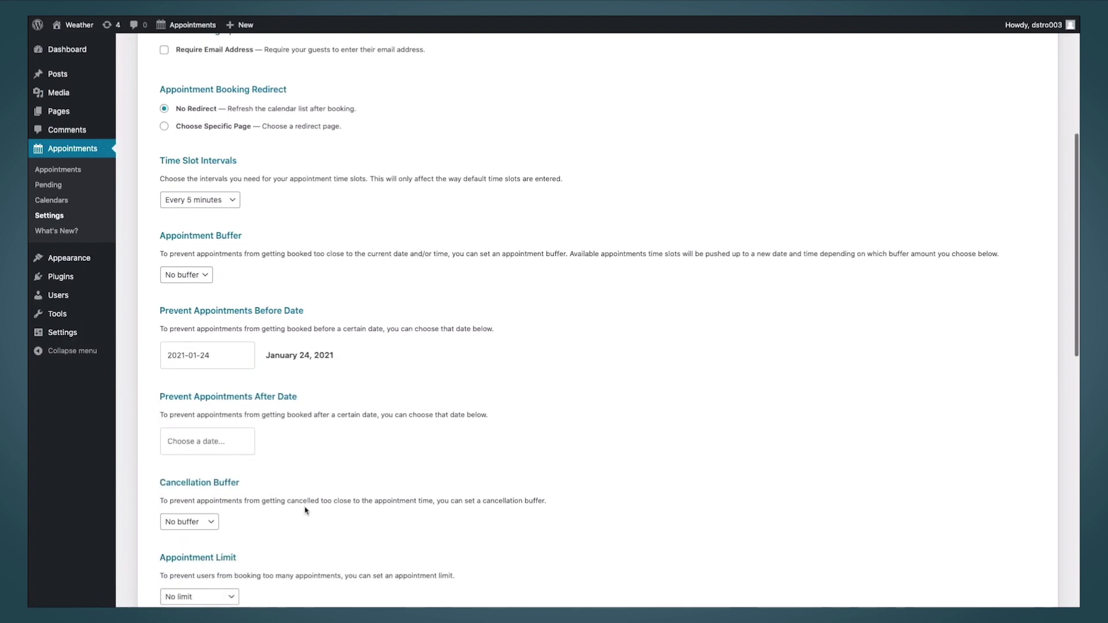
scroll(305, 511, down, 2)
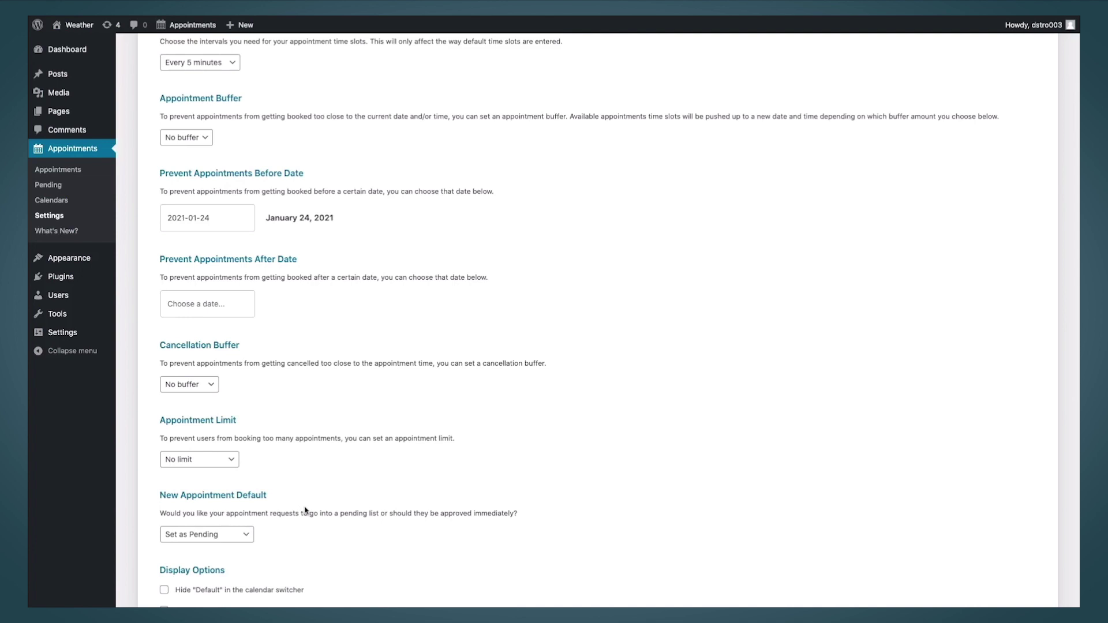
click(221, 464)
click(203, 330)
Approve new appointments immediately, hide weekends, and enable Public Appointments
scroll(240, 433, down, 1)
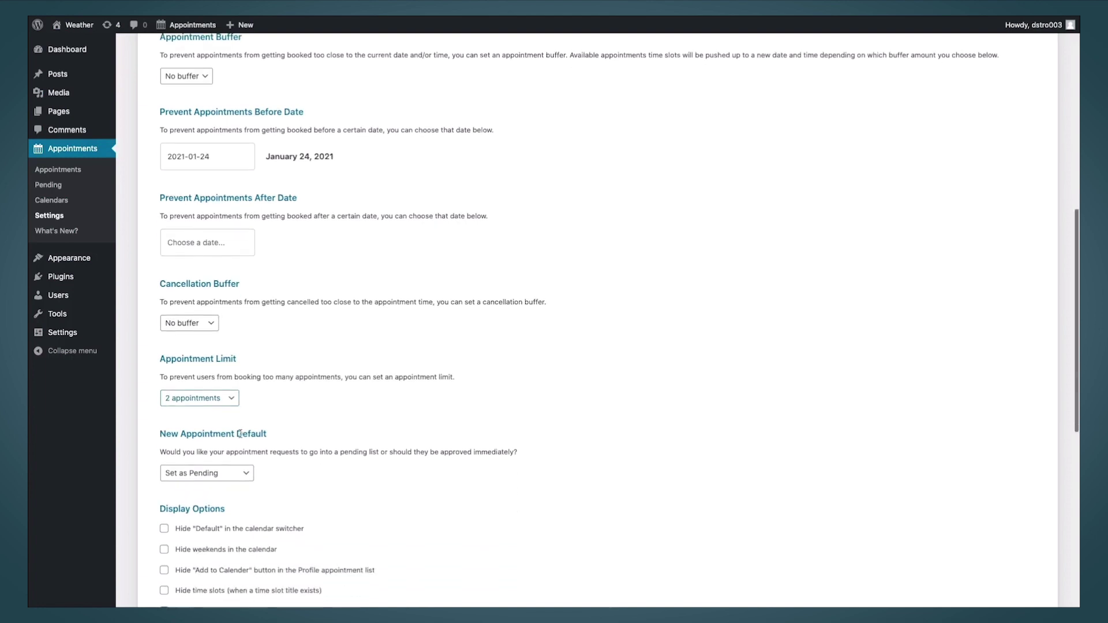
click(235, 478)
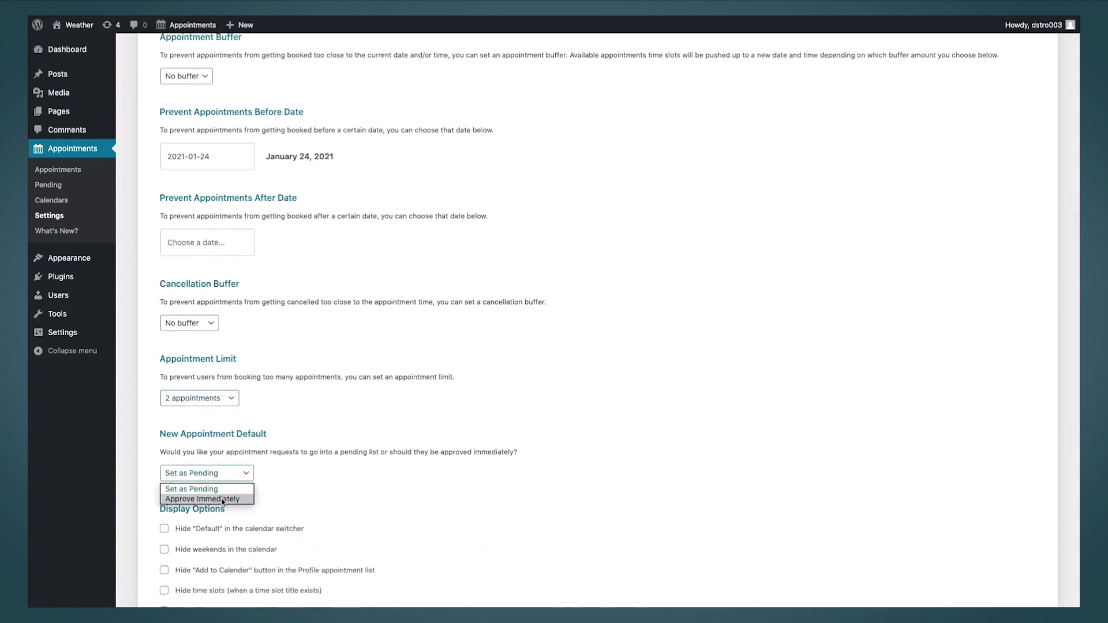
click(222, 500)
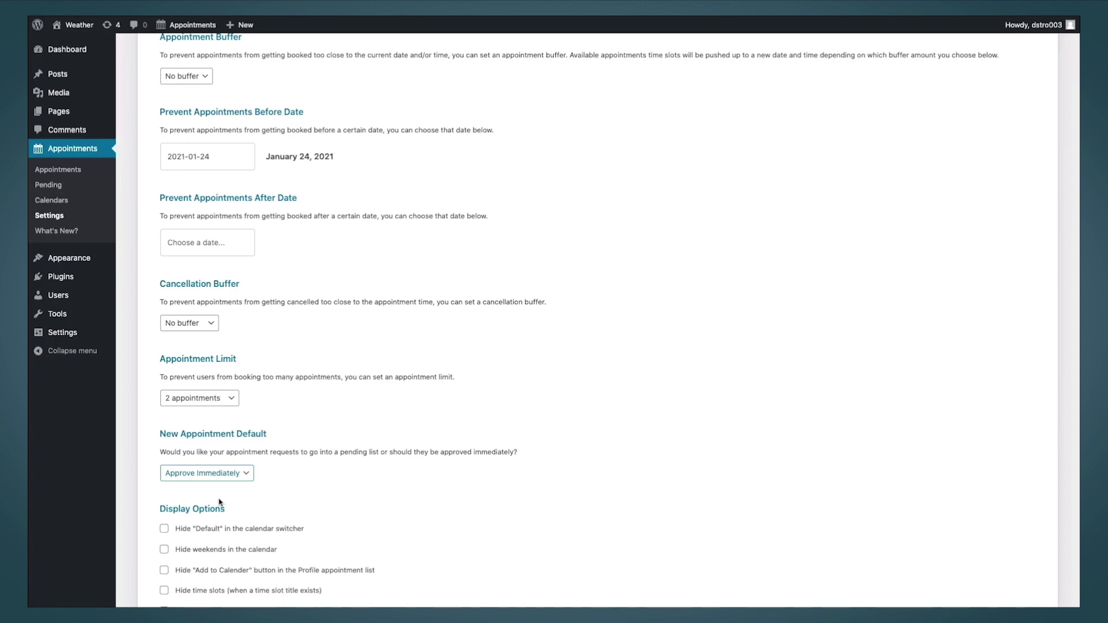
scroll(219, 503, down, 1)
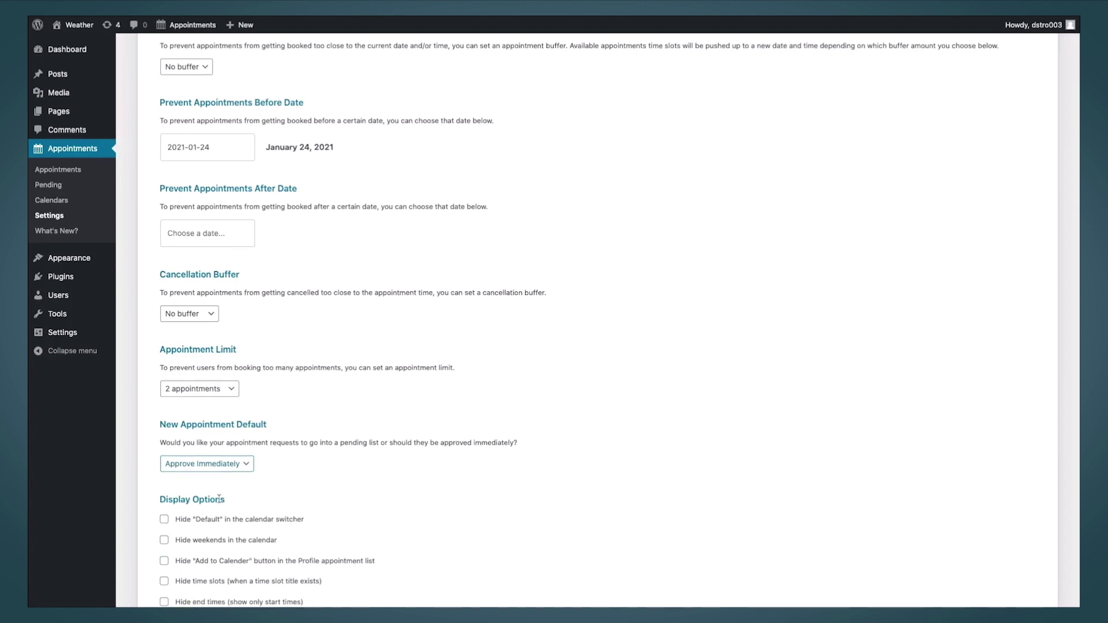
scroll(219, 500, down, 5)
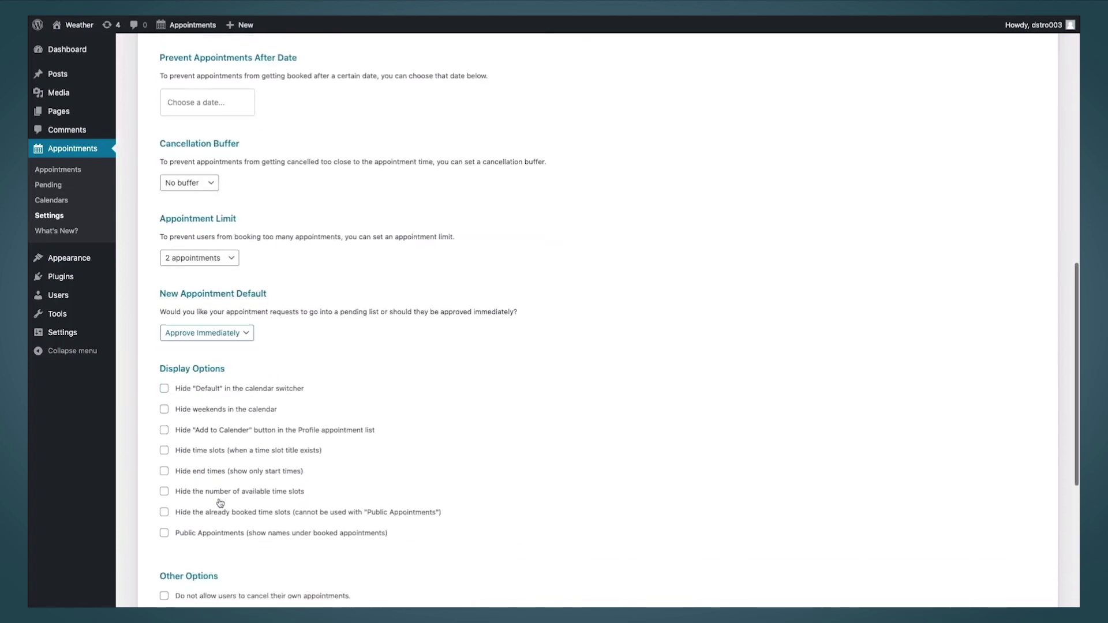
scroll(219, 503, down, 1)
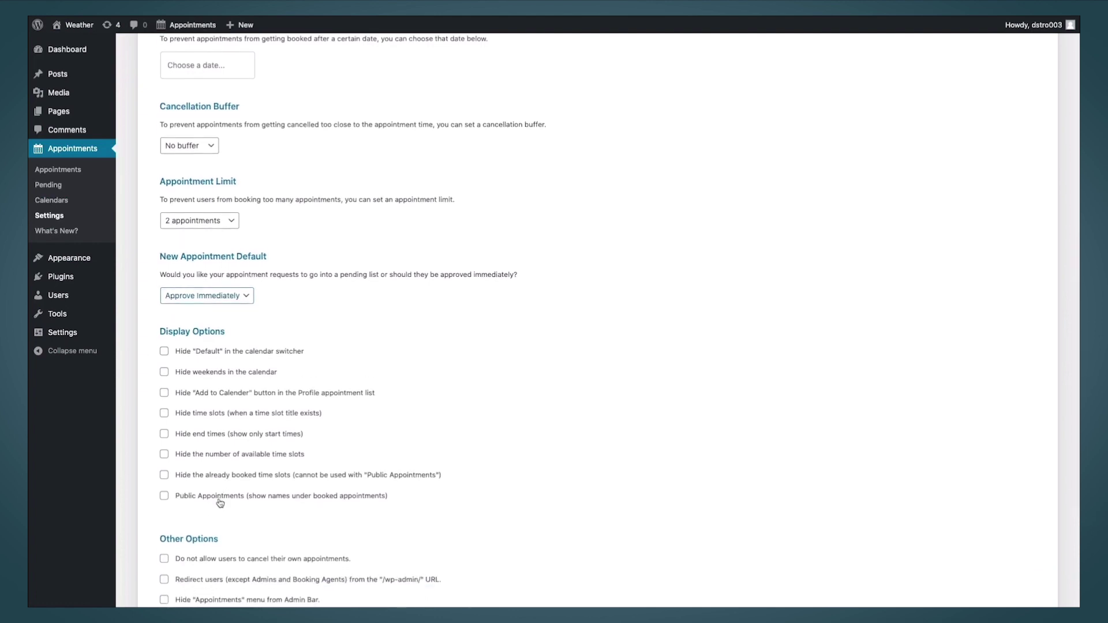
click(164, 373)
click(164, 497)
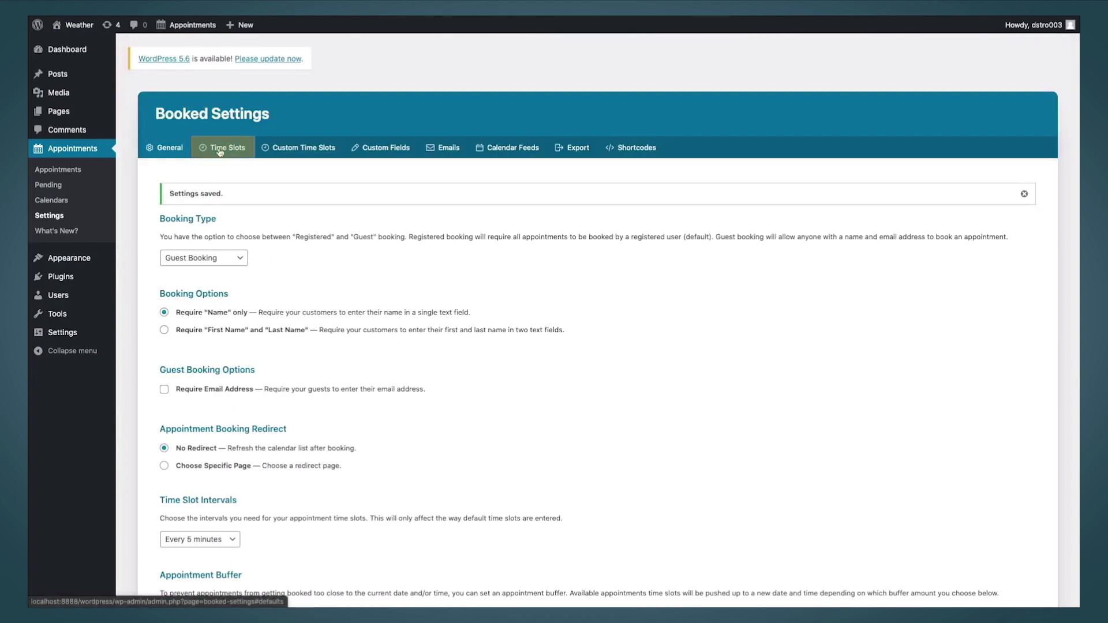
Add a 9–10 am Flow Yoga slot with 15 spaces to Monday
click(220, 149)
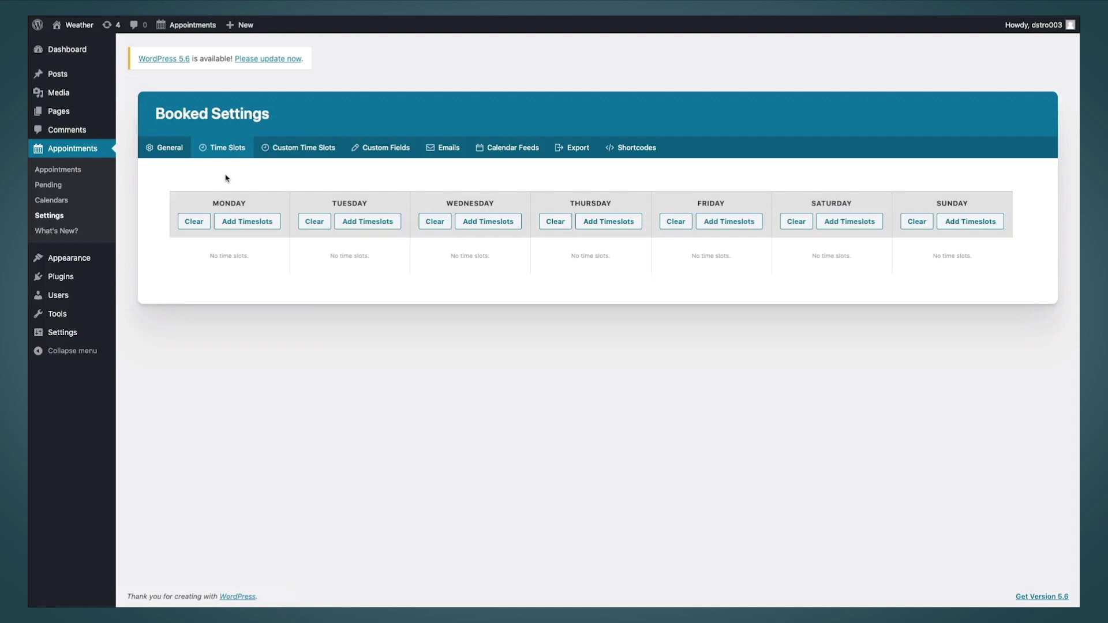
click(235, 226)
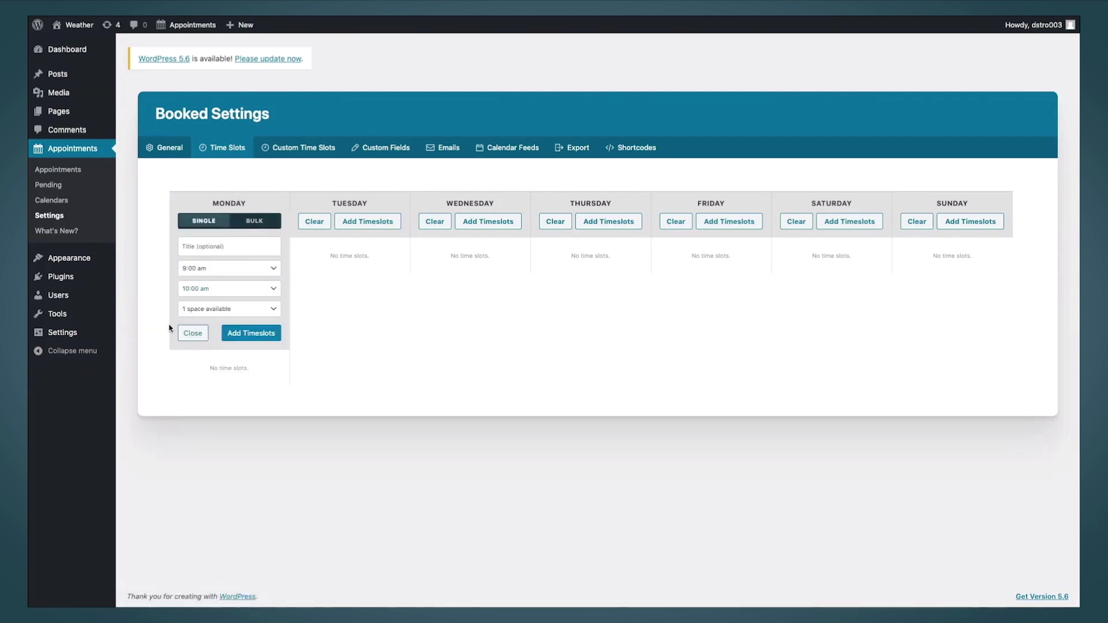
click(214, 309)
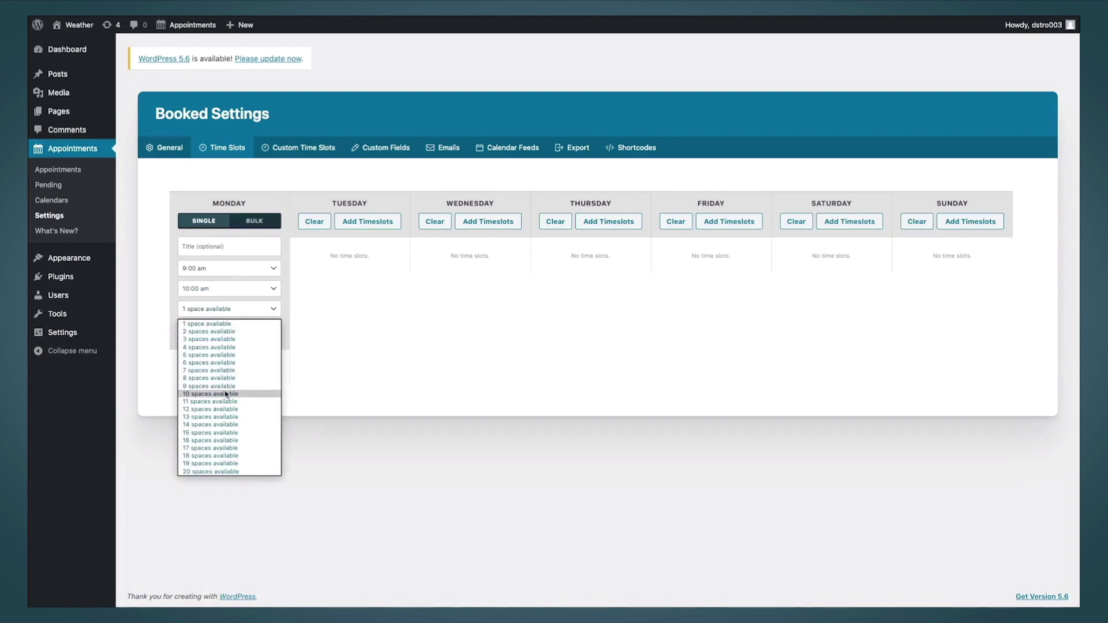
click(224, 433)
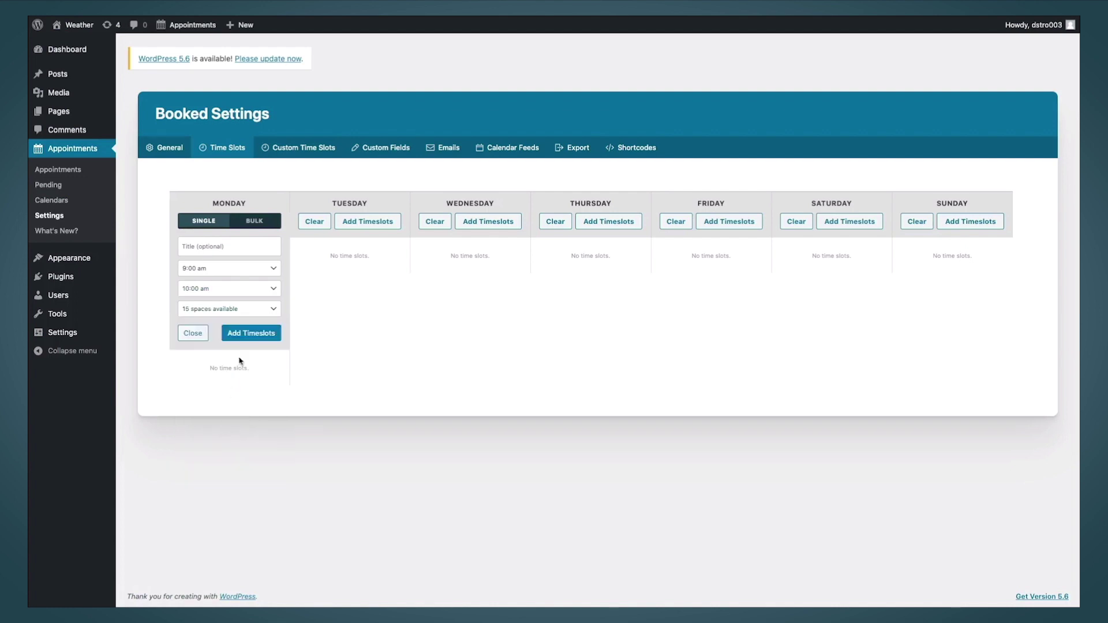
click(222, 247)
text(Flow Yoga)
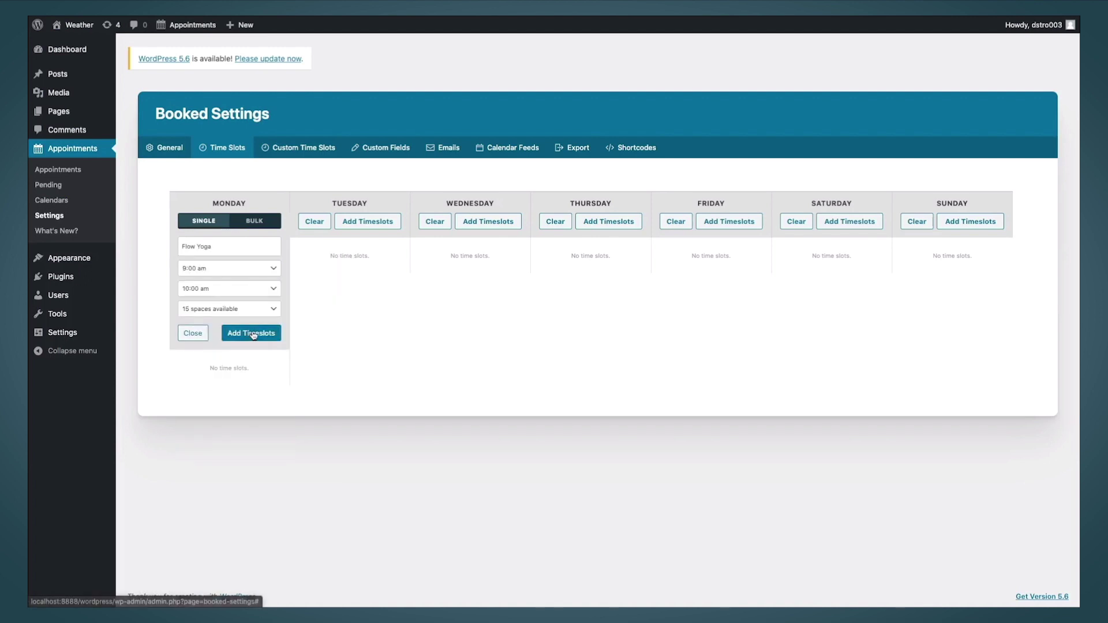
click(253, 334)
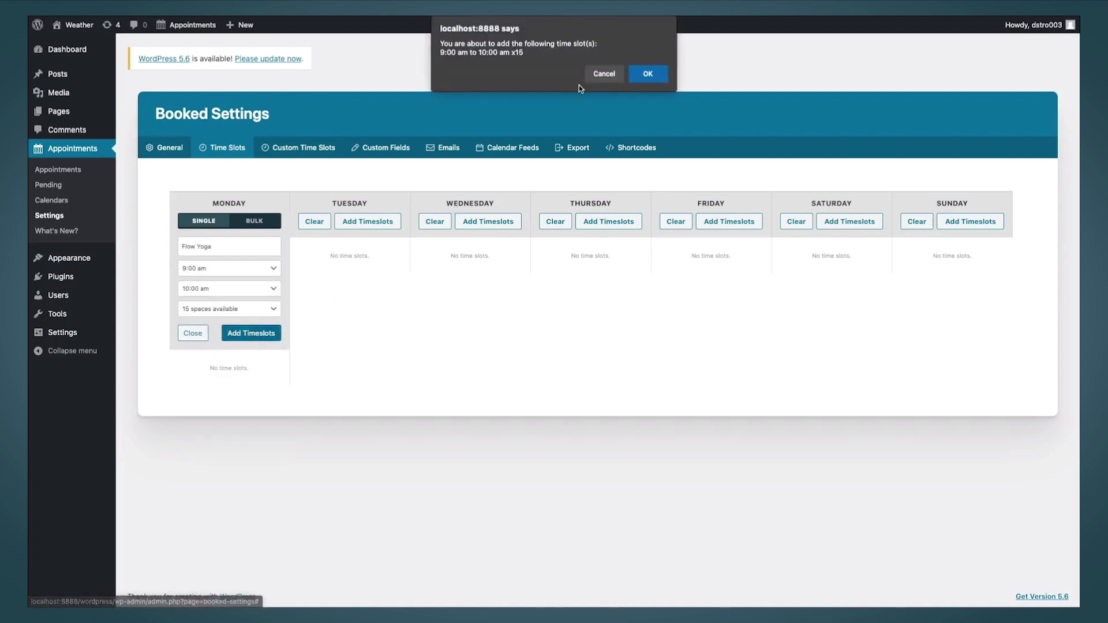
key(Return)
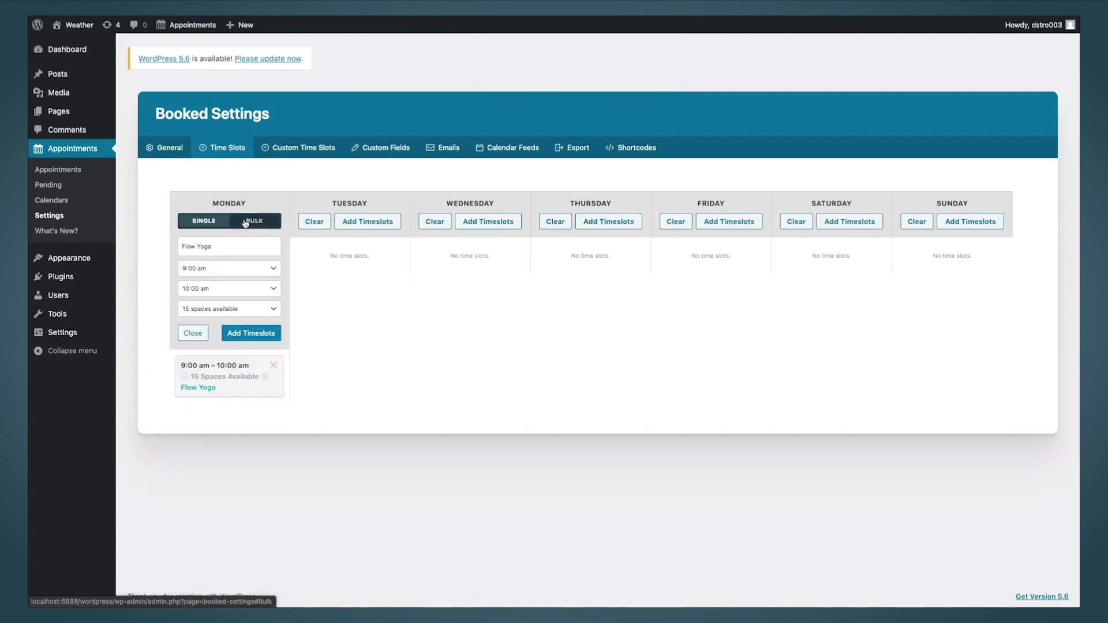
Add a second Monday Flow Yoga slot from 10:00 to 11:00 am
click(242, 271)
scroll(216, 363, down, 5)
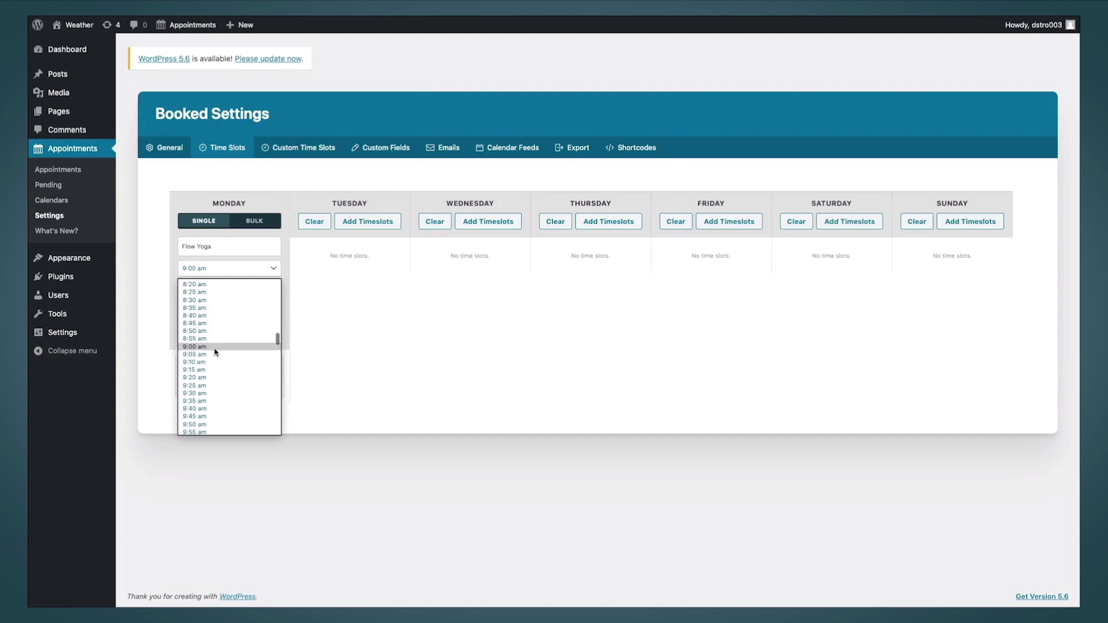
click(208, 315)
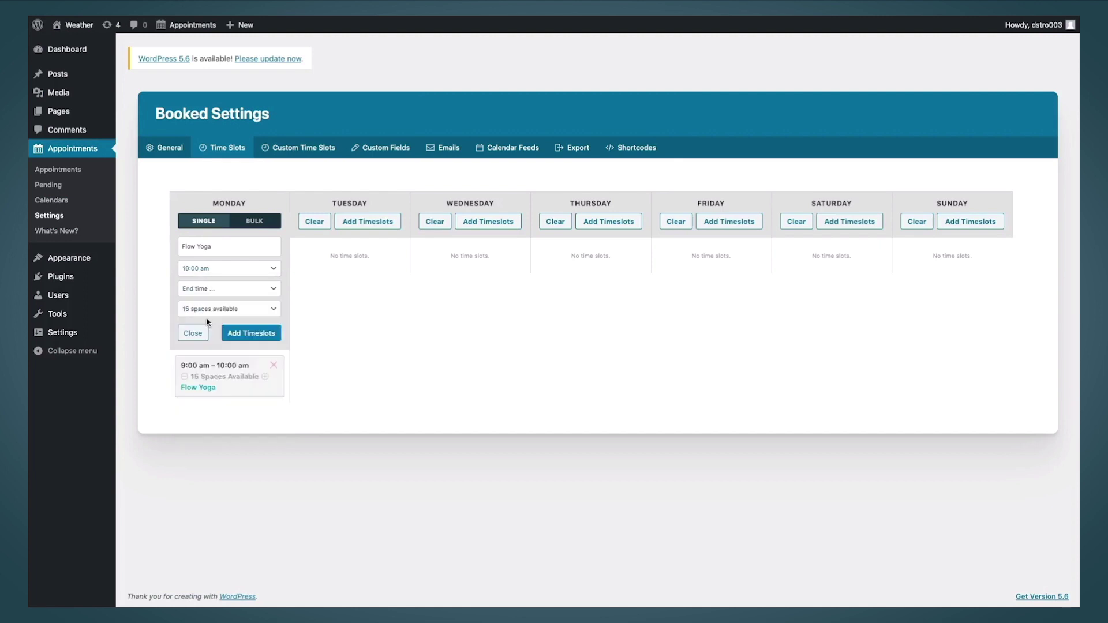
click(228, 290)
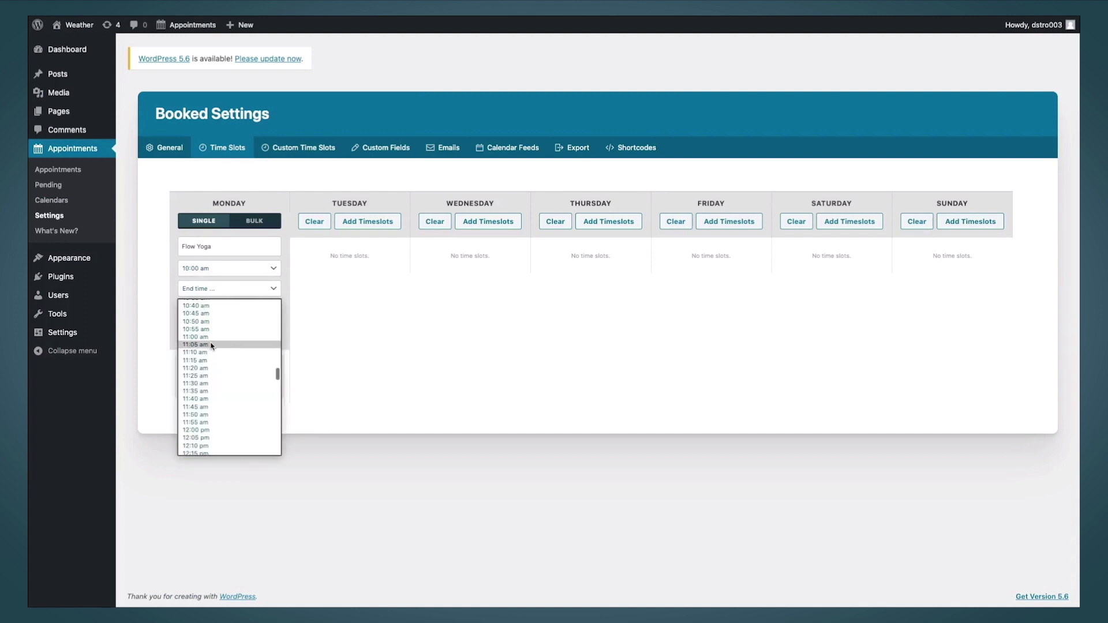
click(211, 340)
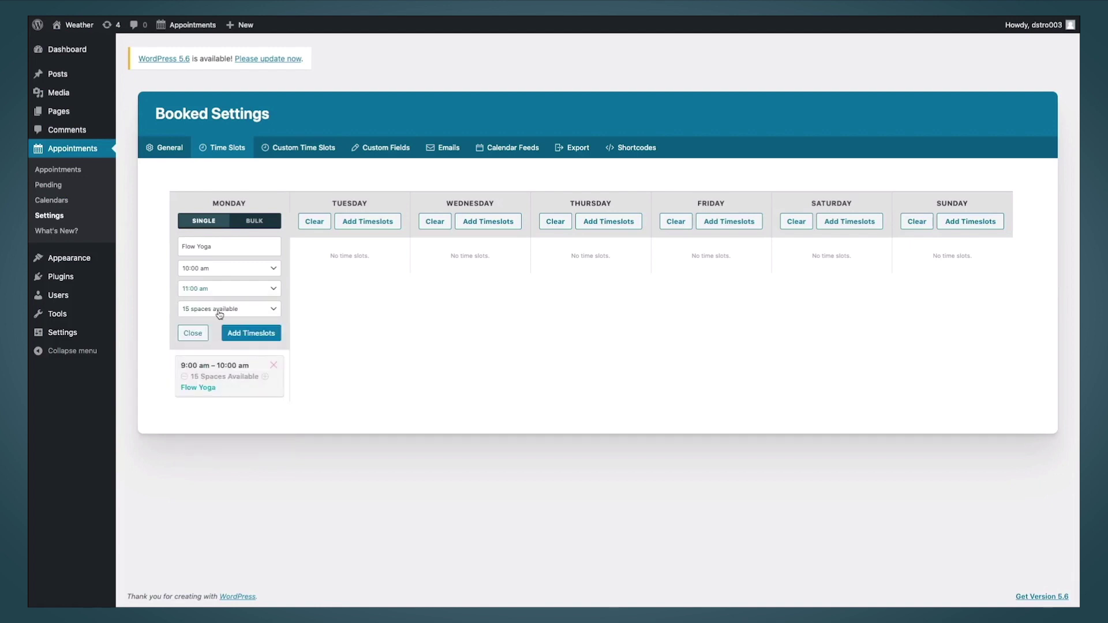
click(242, 333)
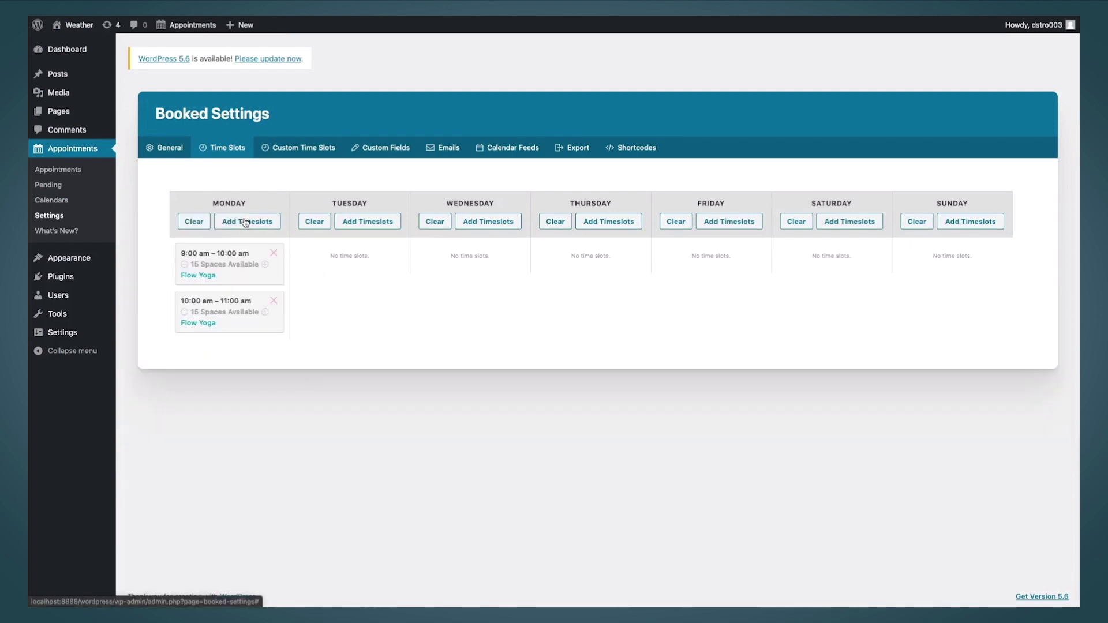
Add an 11:00 am–12:00 pm Monday slot titled Yin Yoga
click(243, 222)
click(218, 270)
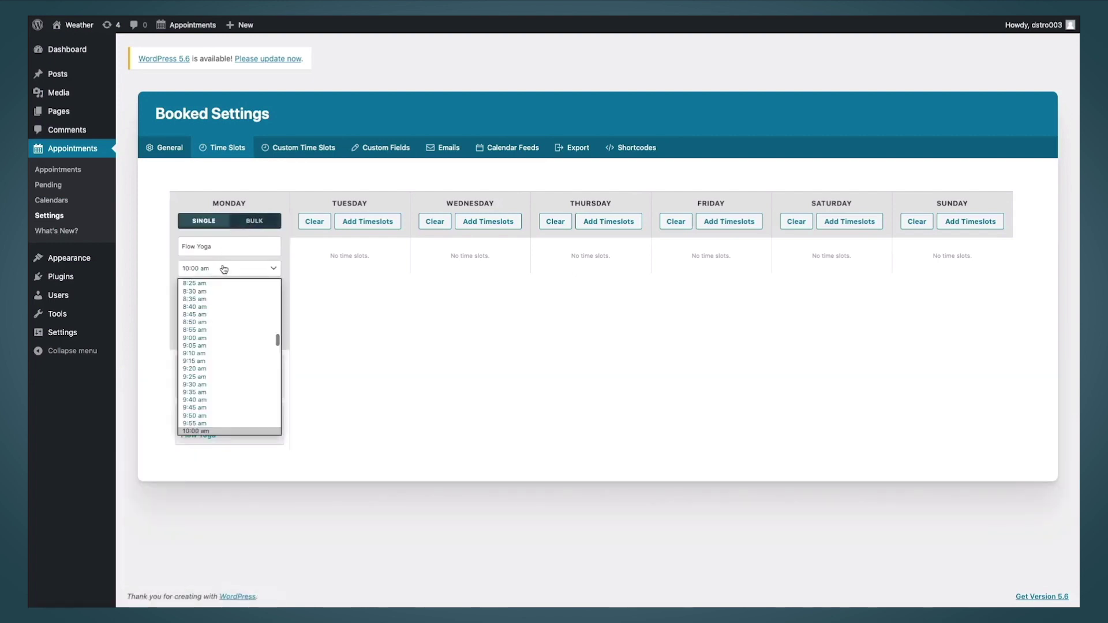
scroll(211, 324, down, 3)
scroll(212, 322, down, 2)
click(211, 321)
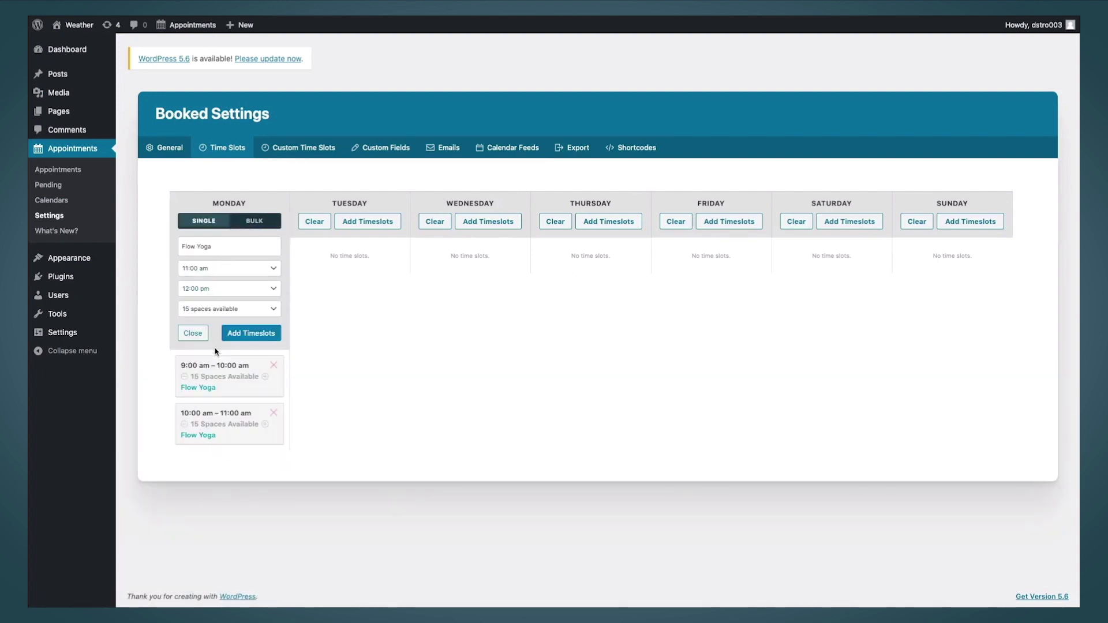
double_click(191, 246)
text(Yin)
click(254, 333)
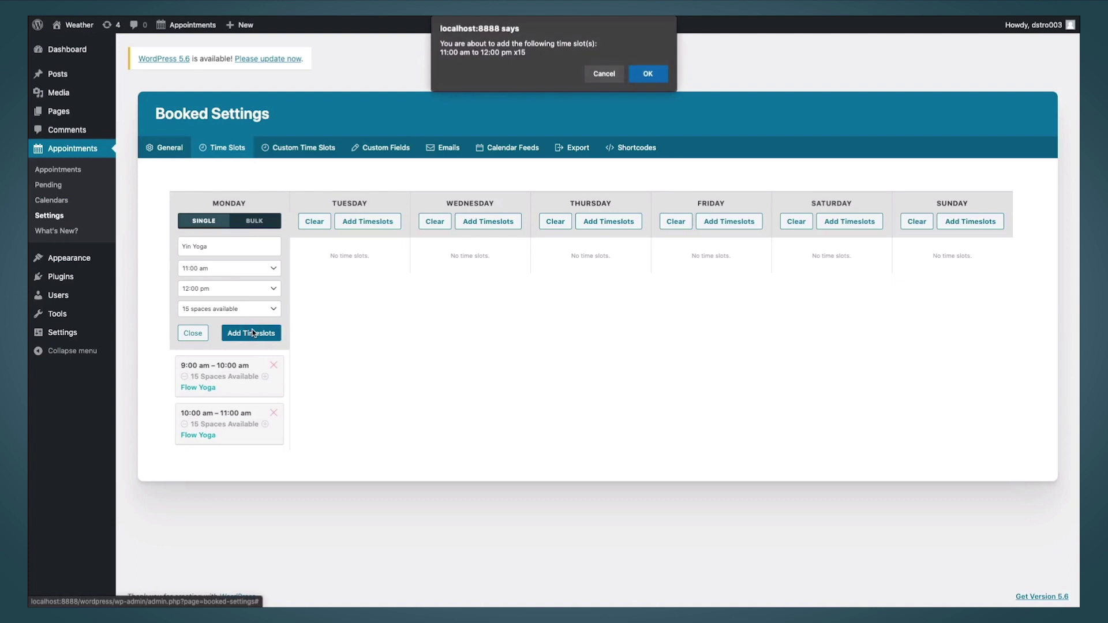
Confirm adding Monday's 11 am–12 pm Yin Yoga timeslot
key(Return)
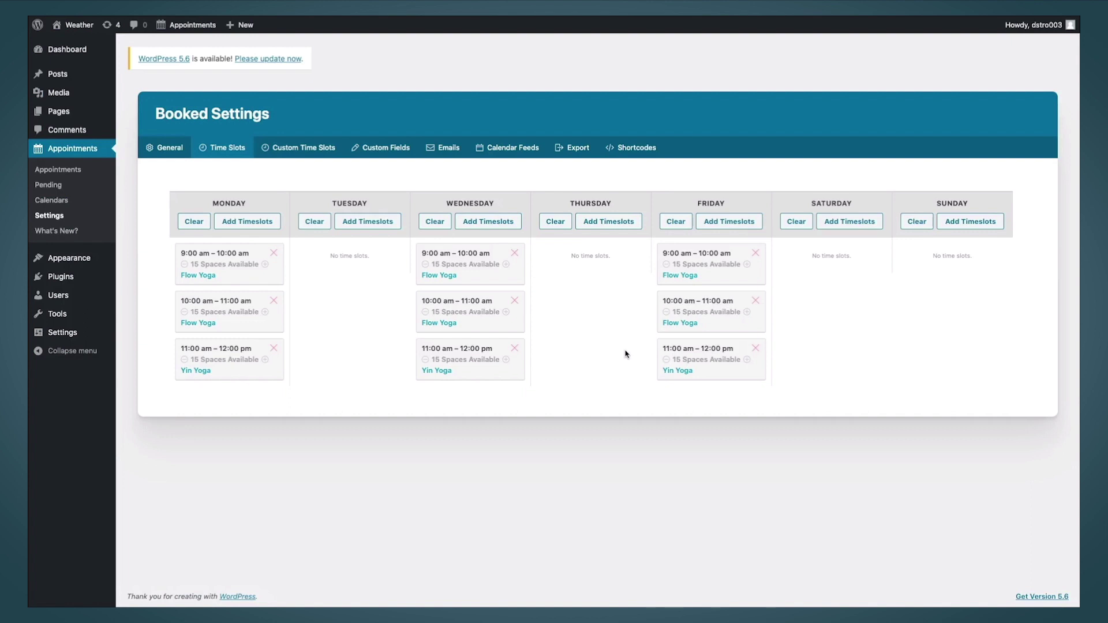
In Custom Time Slots, fill a single Yin Yoga slot, 2:00–3:00 pm, 10 spaces
click(303, 149)
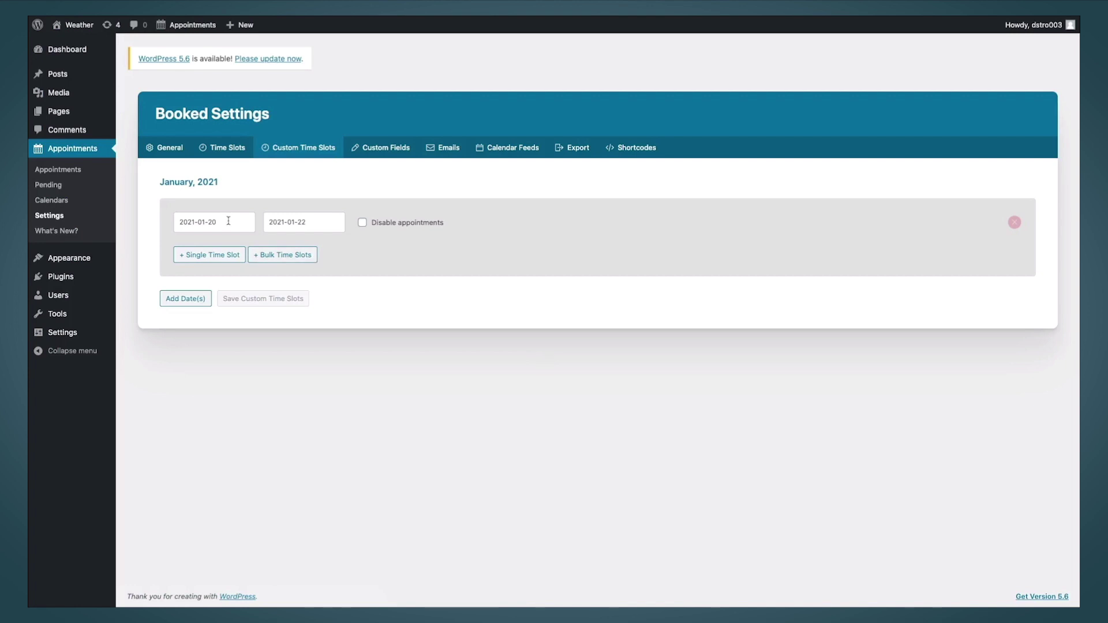
click(208, 258)
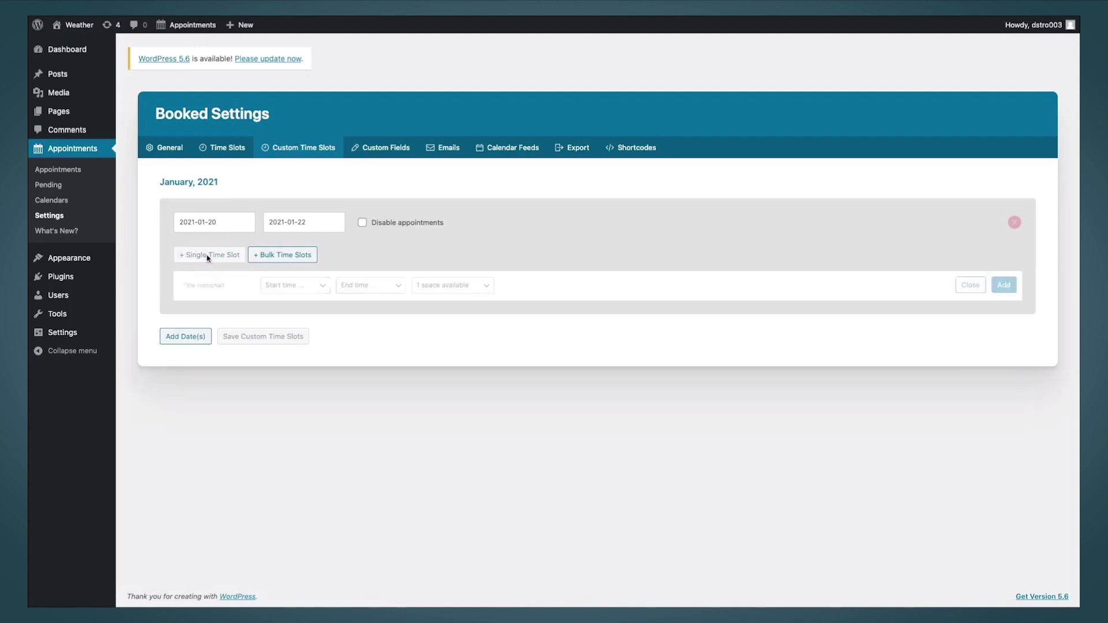
click(222, 285)
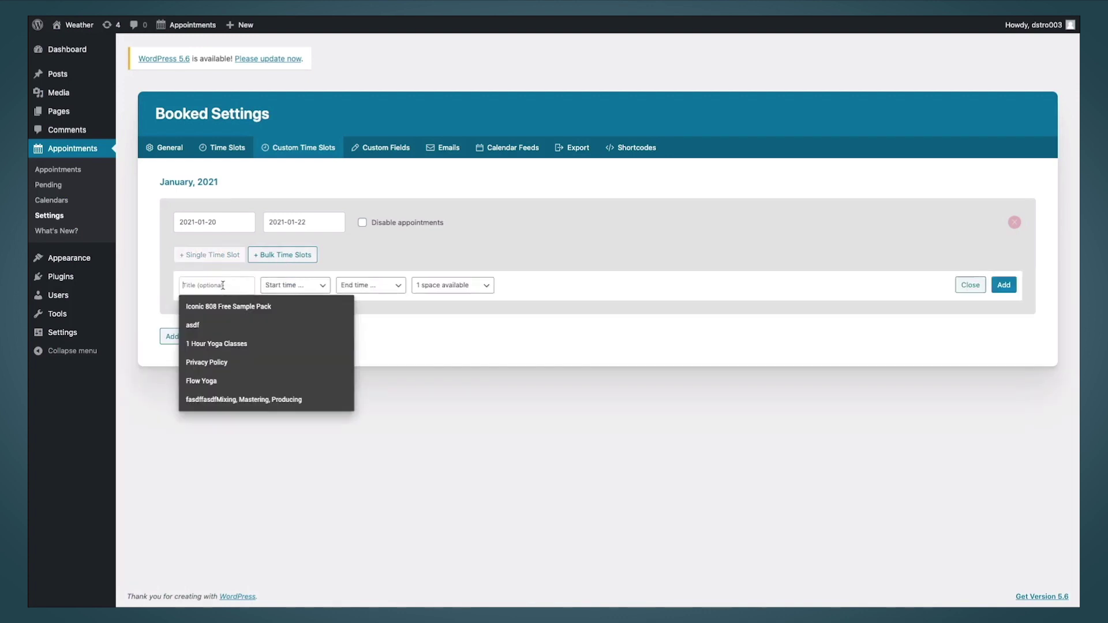
text(Yin Yog)
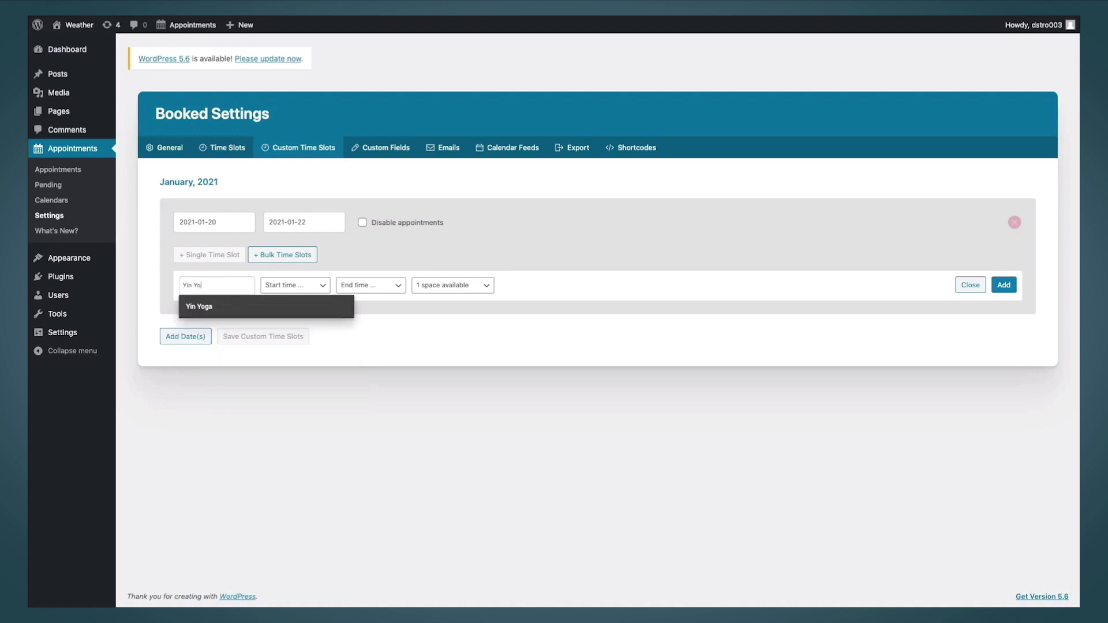
click(317, 285)
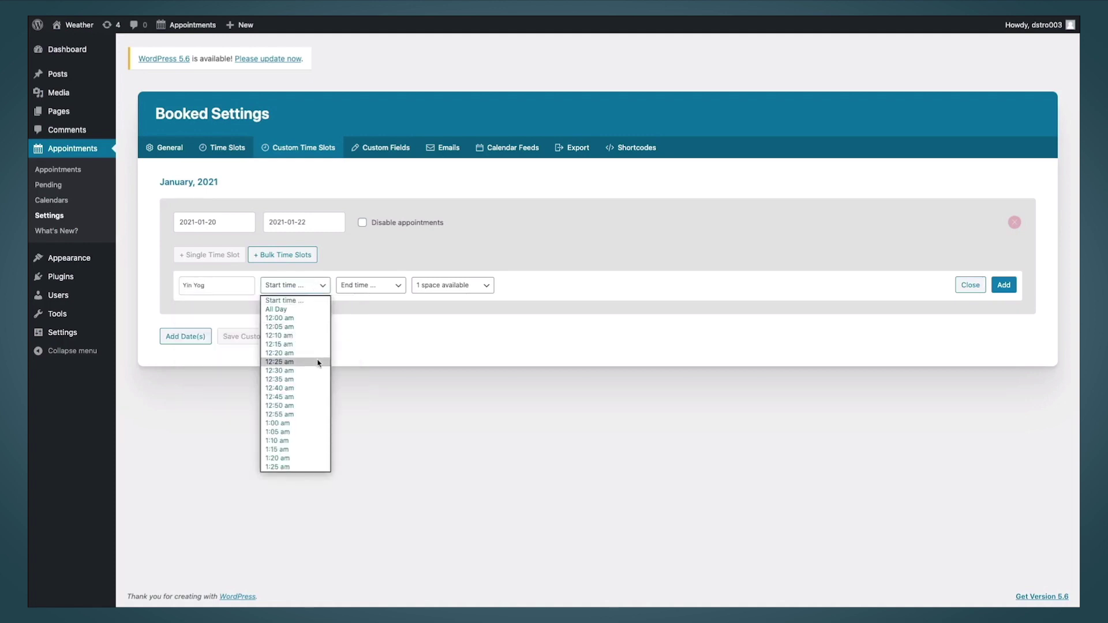
scroll(316, 362, down, 2)
scroll(317, 363, down, 1)
scroll(316, 363, down, 1)
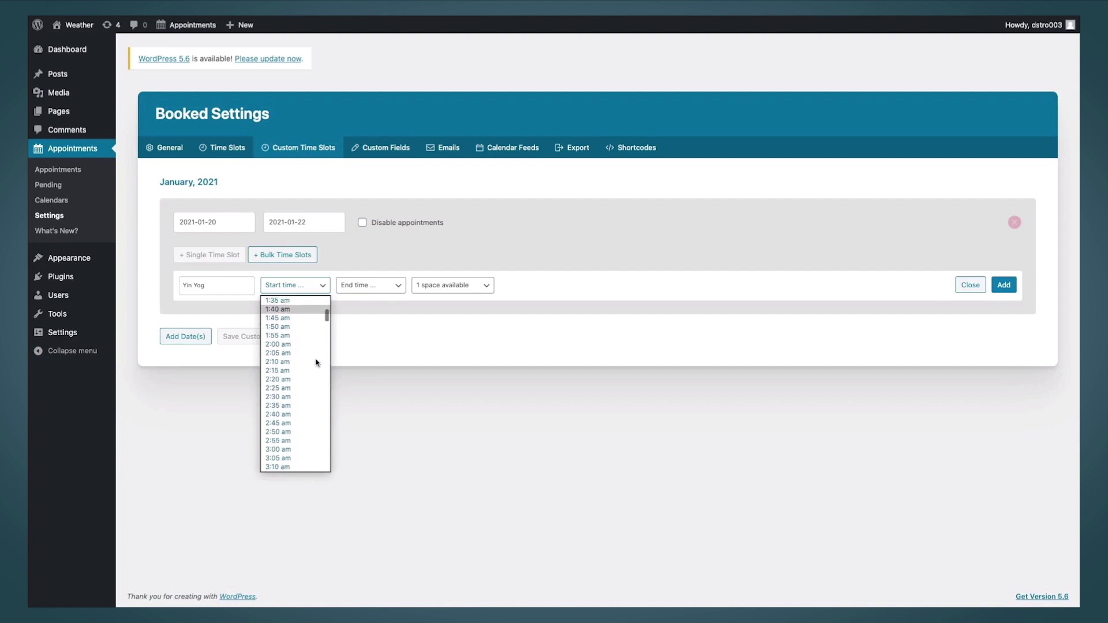
scroll(317, 363, down, 20)
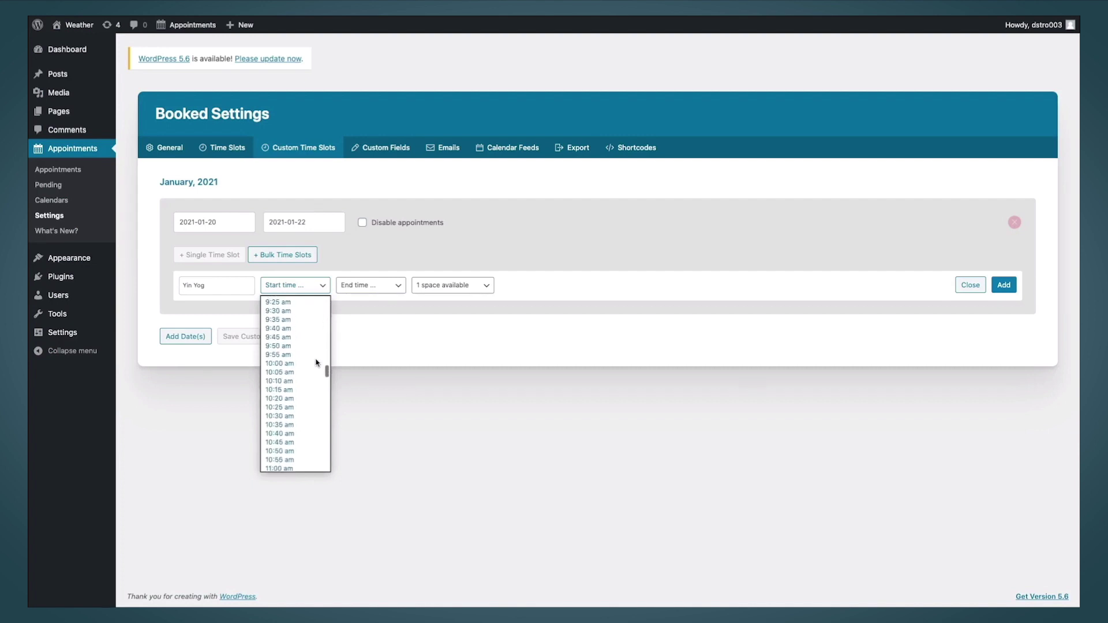
click(289, 384)
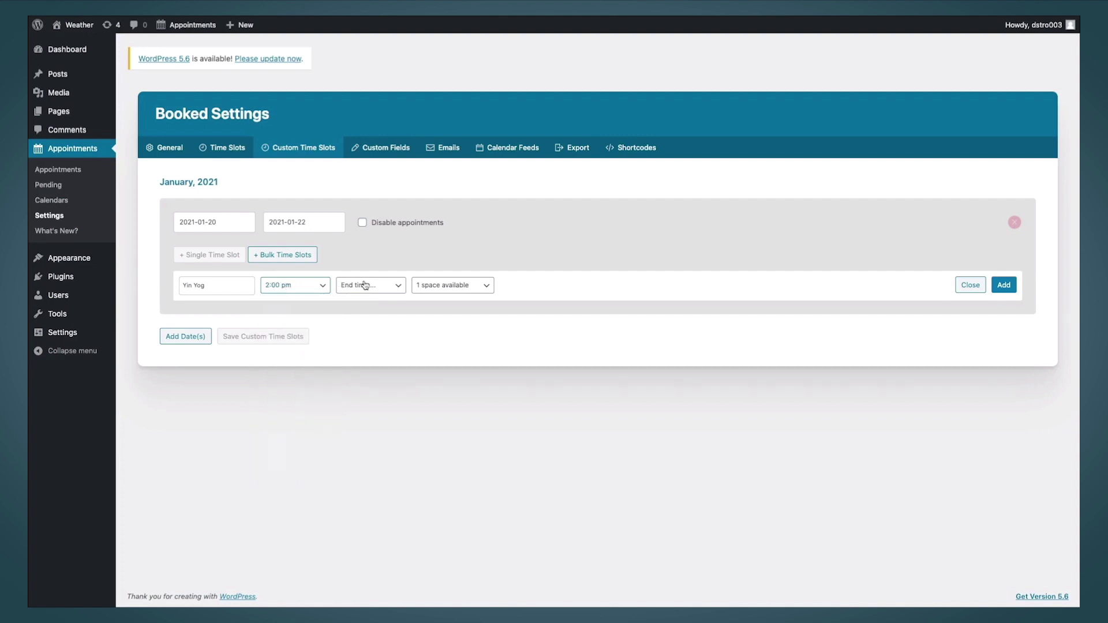
click(365, 285)
scroll(367, 397, down, 20)
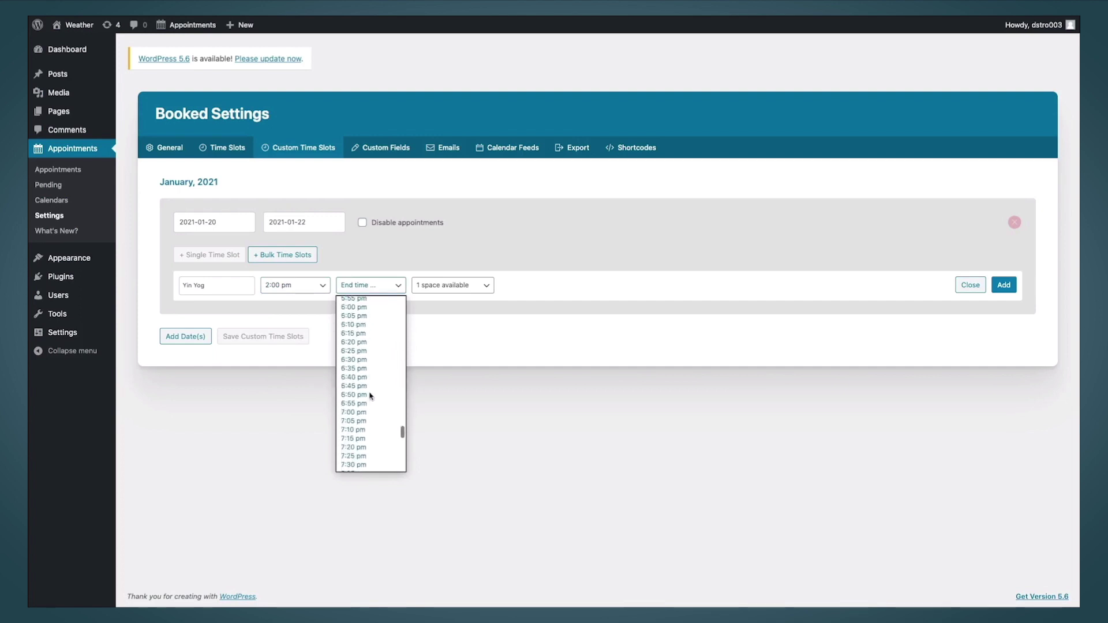
click(370, 378)
click(478, 284)
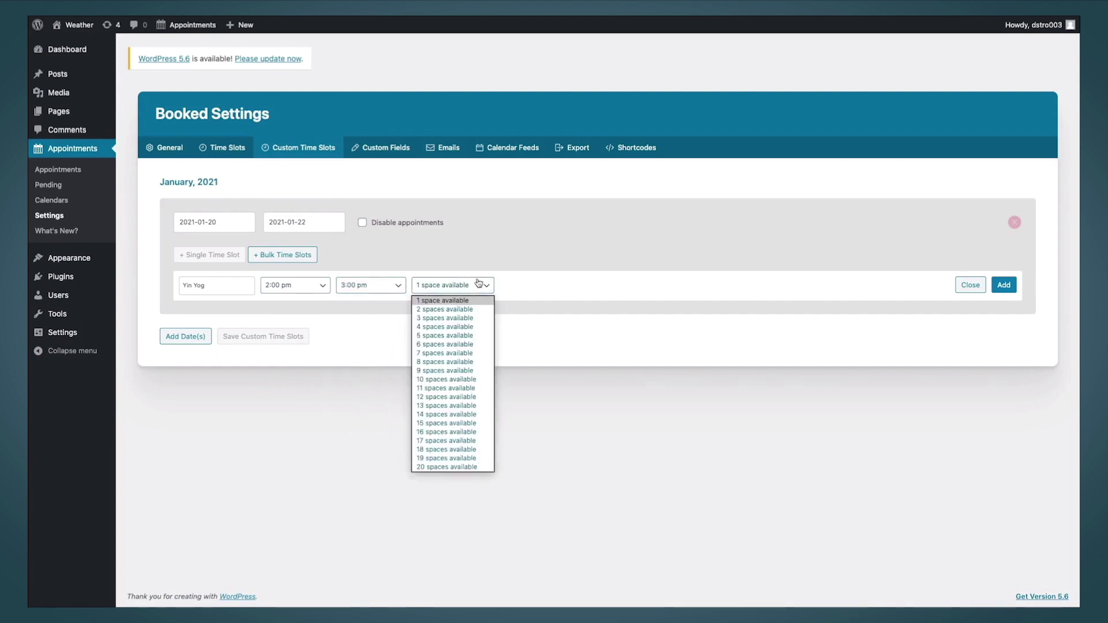
click(463, 380)
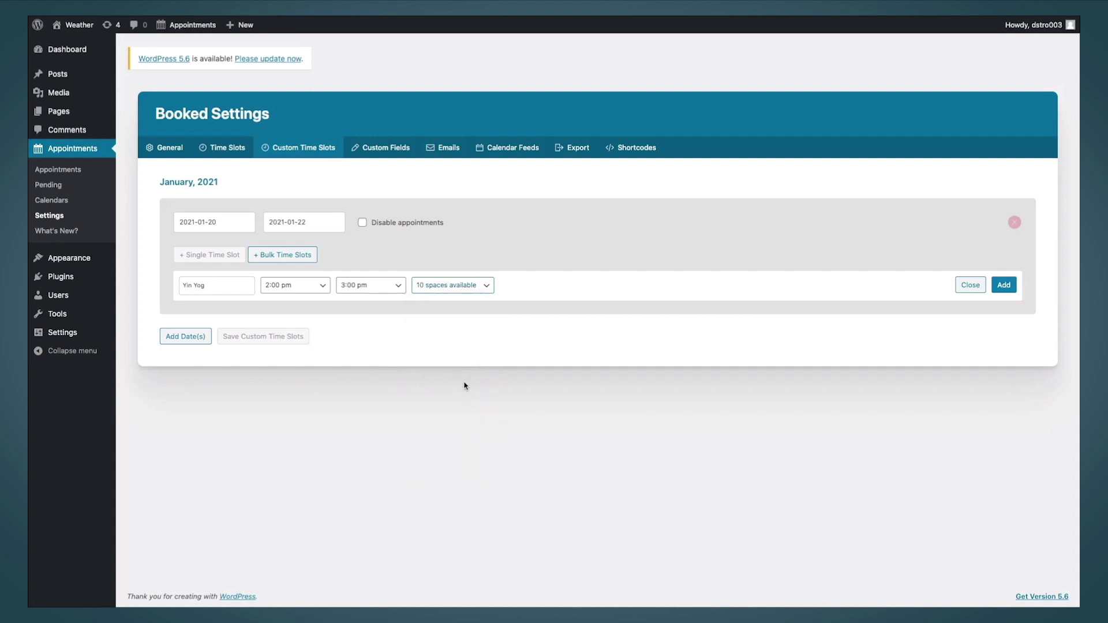
Set the custom date range to 2021-02-04 and add the Yin Yoga slot
click(206, 221)
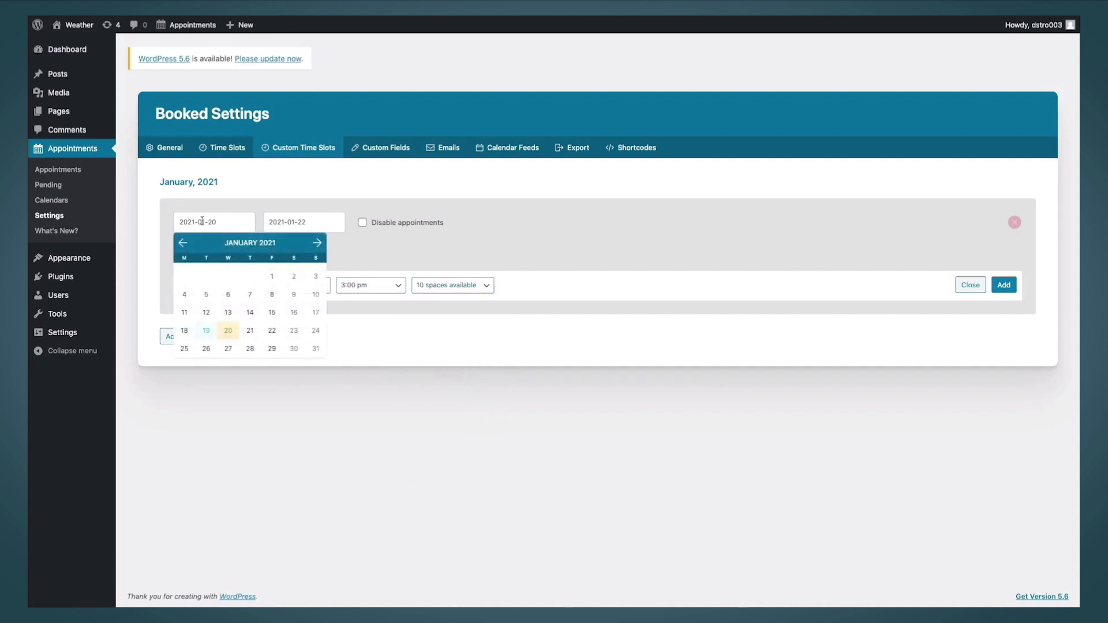
click(318, 244)
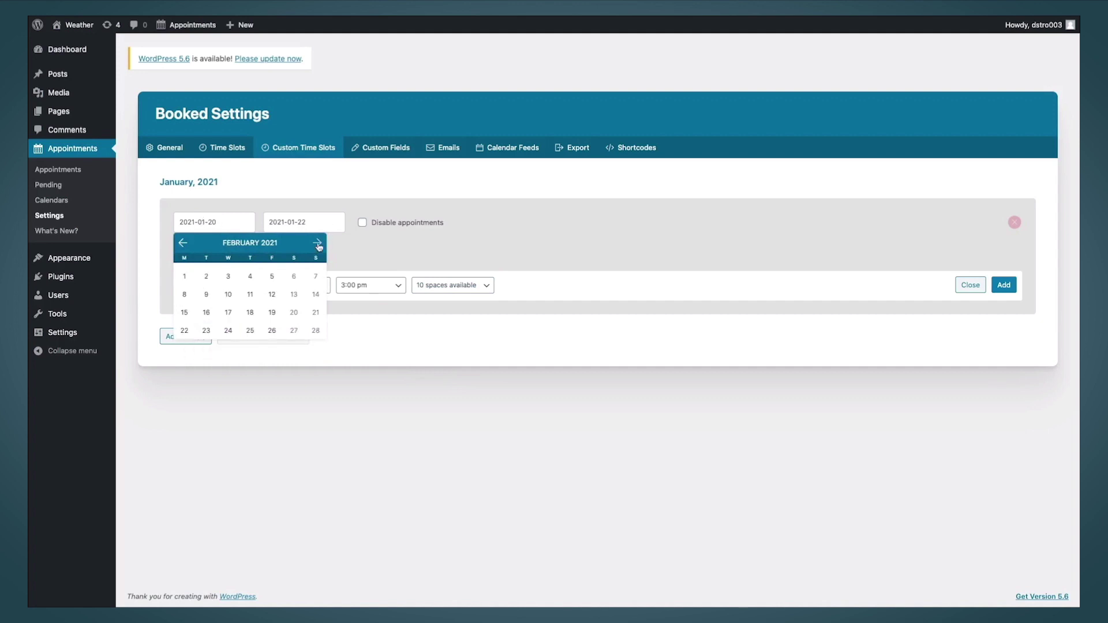
click(252, 277)
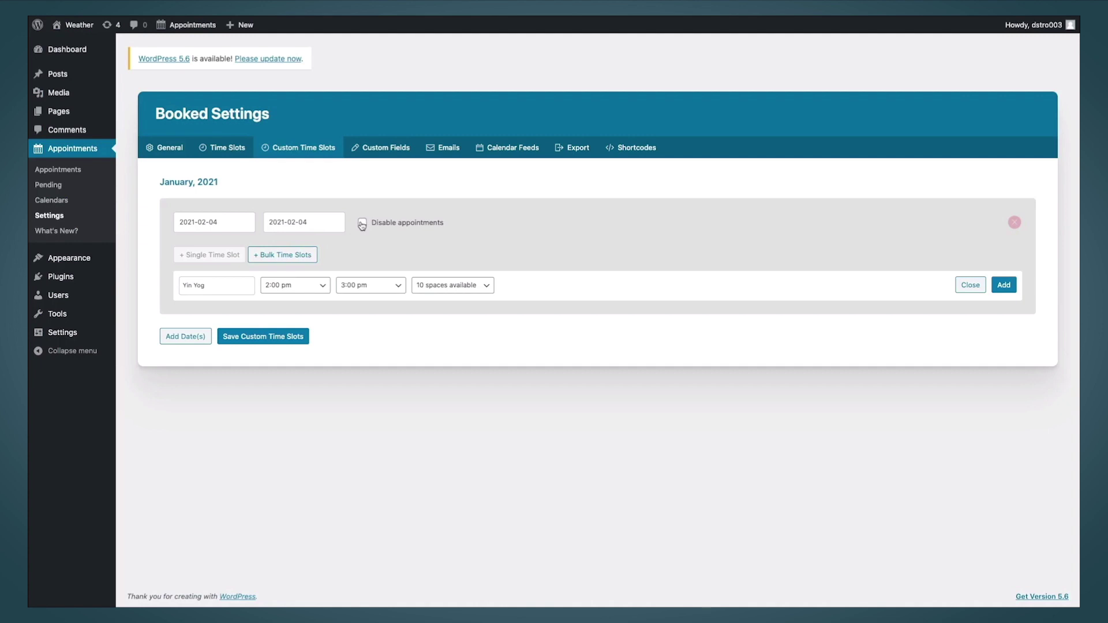
click(291, 338)
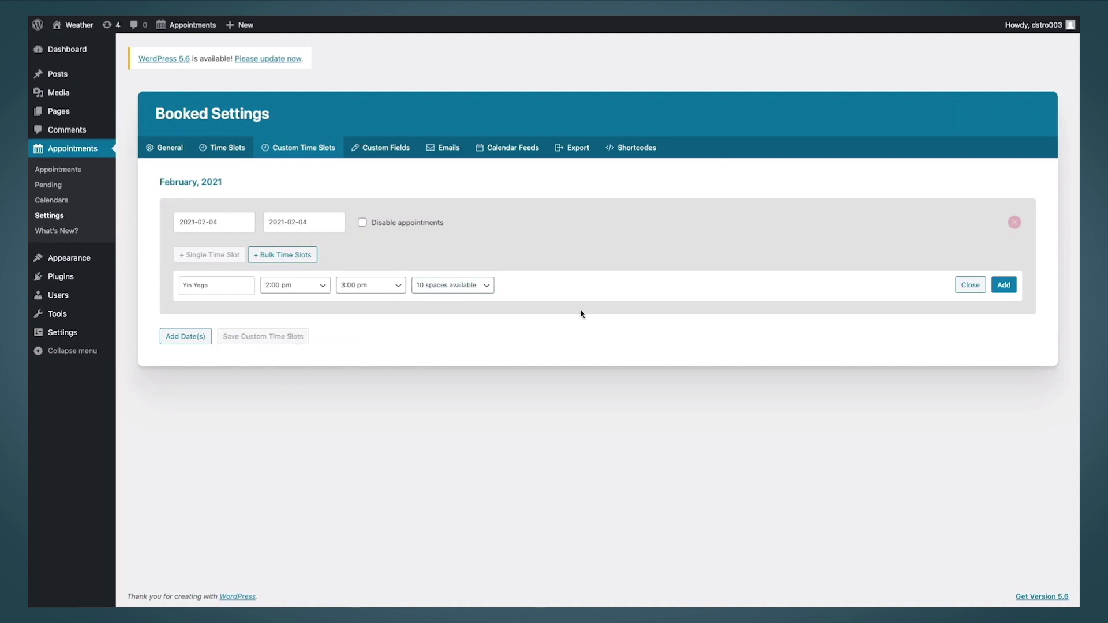
click(1011, 288)
key(Return)
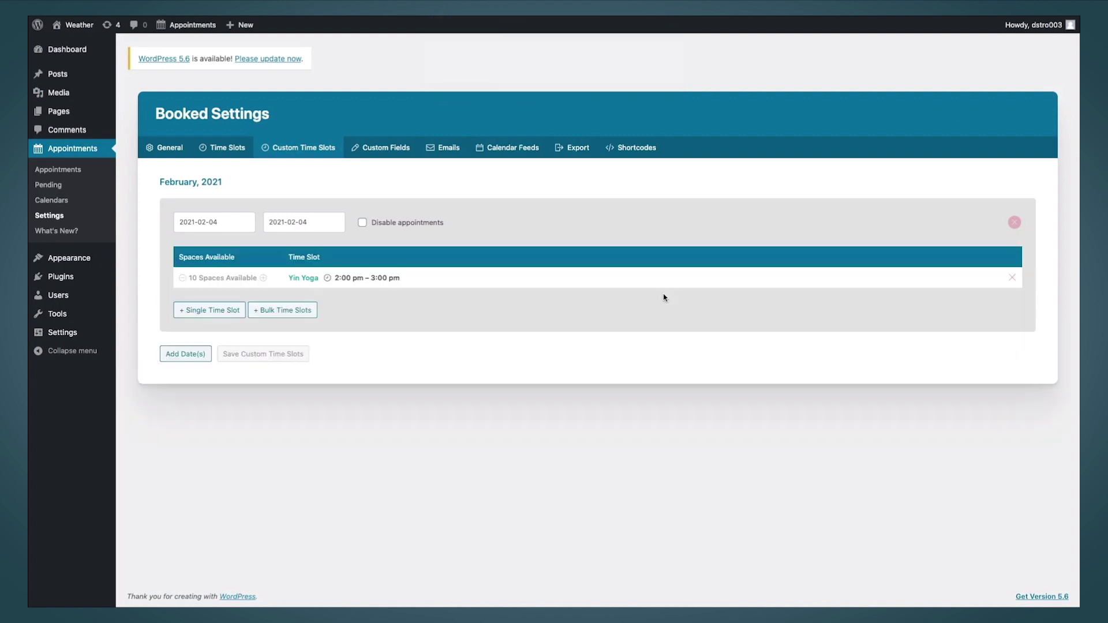
click(440, 151)
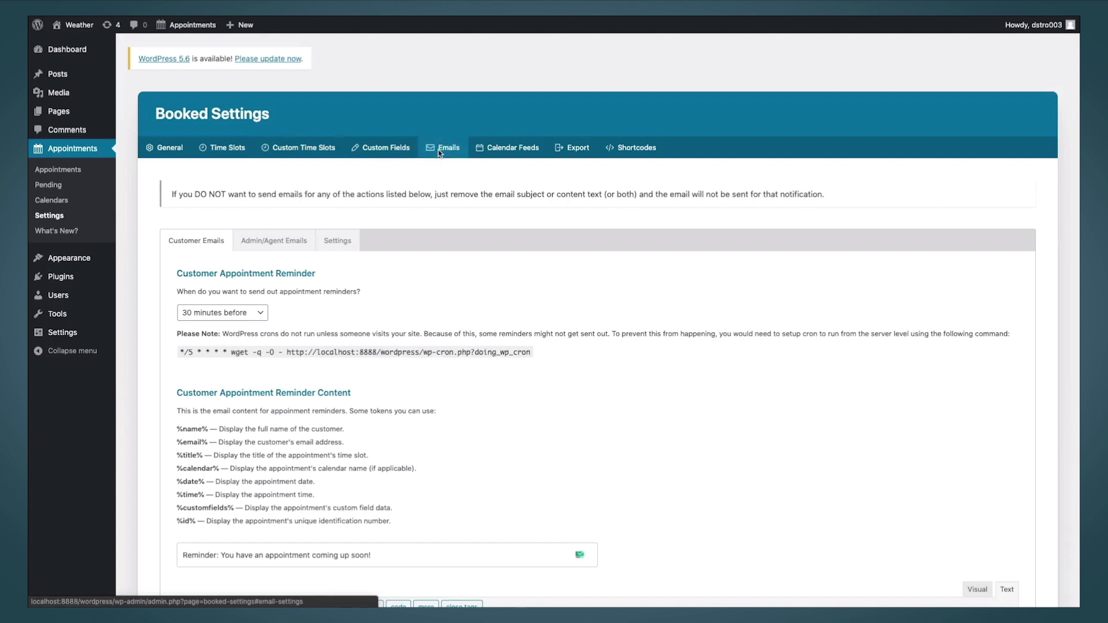
scroll(397, 285, down, 1)
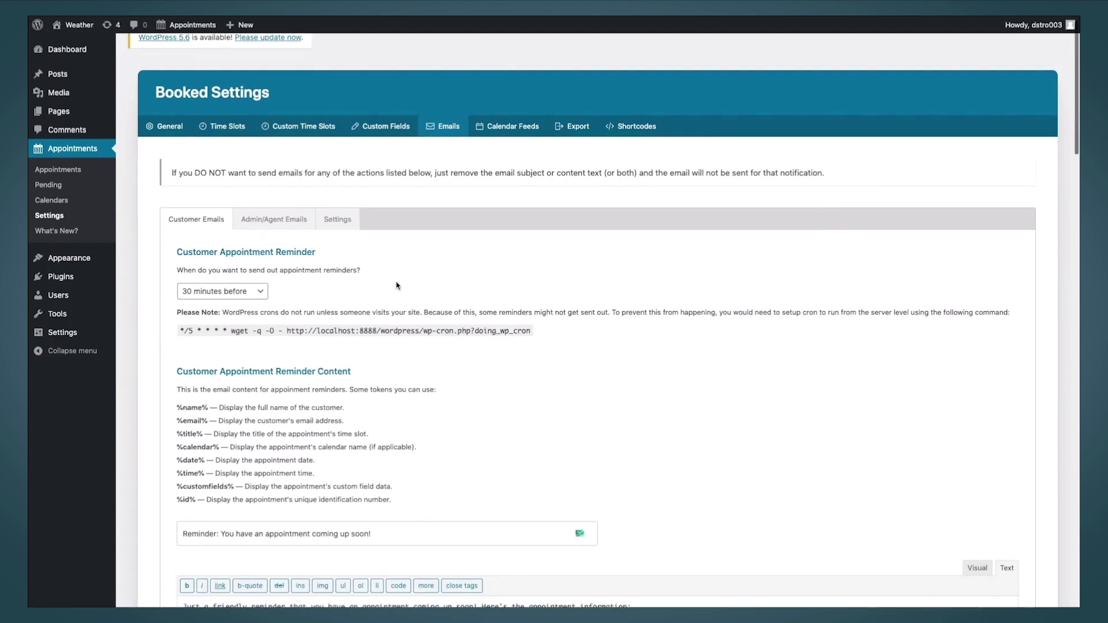
scroll(397, 285, down, 5)
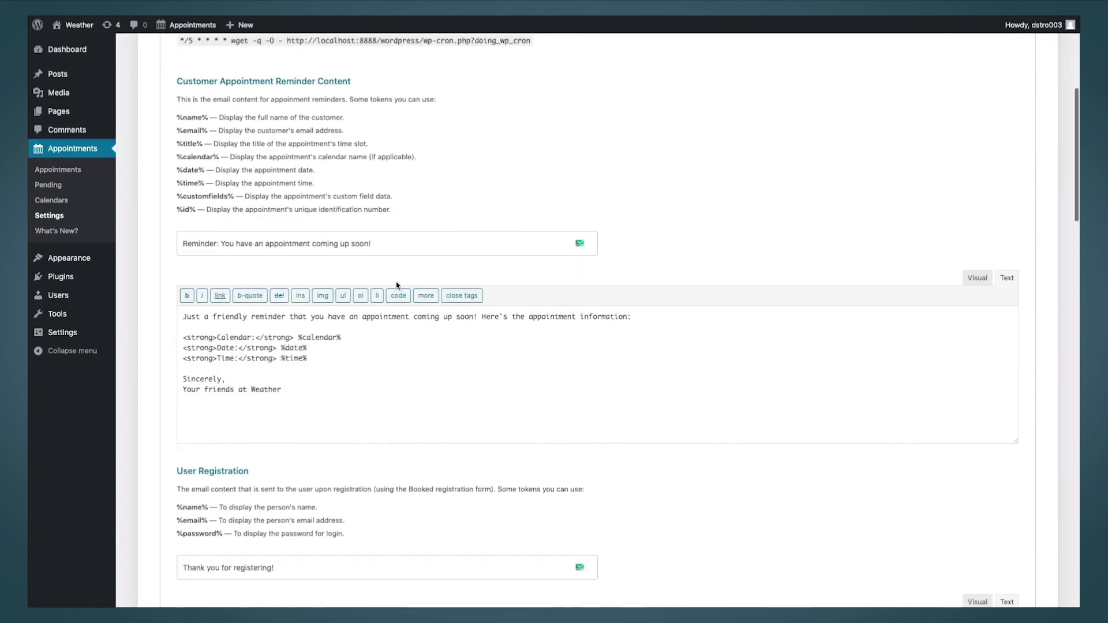
scroll(396, 285, down, 6)
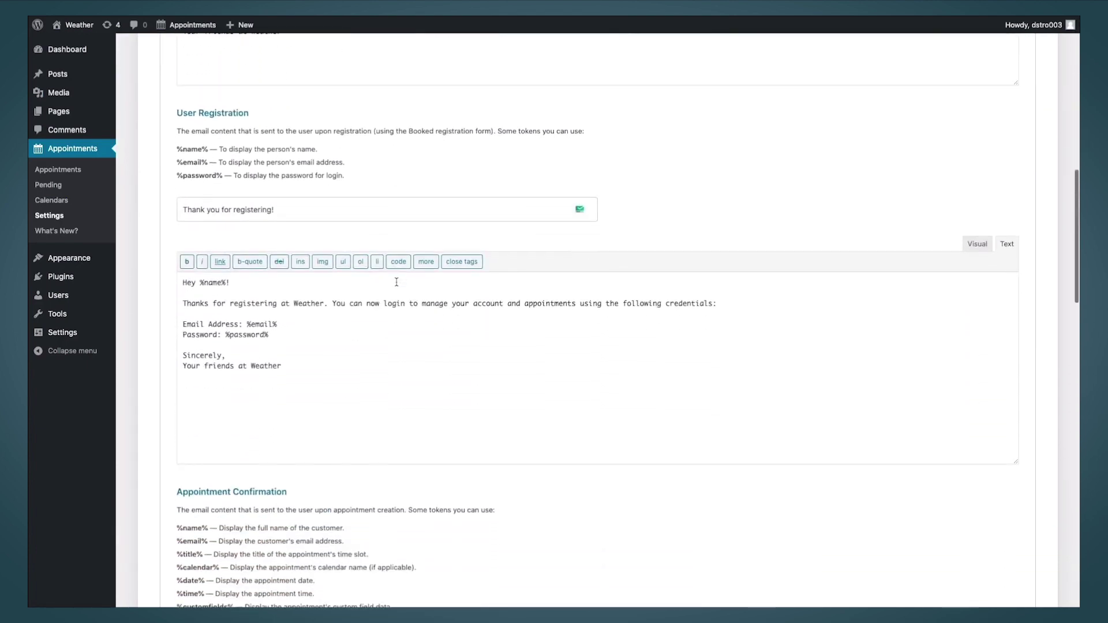
scroll(397, 281, down, 9)
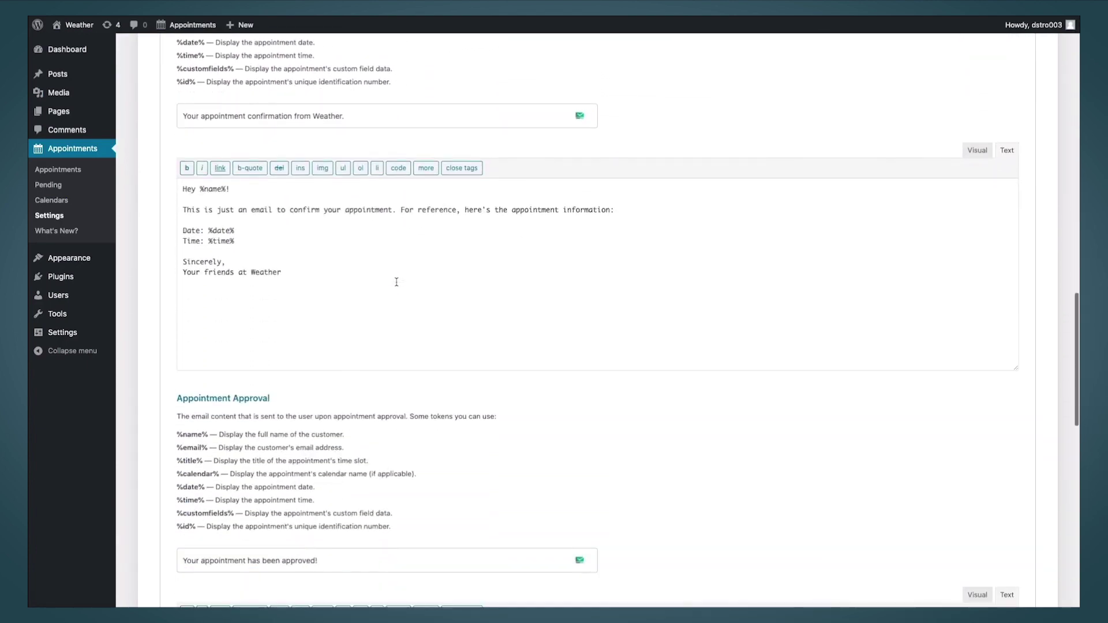
scroll(397, 282, down, 3)
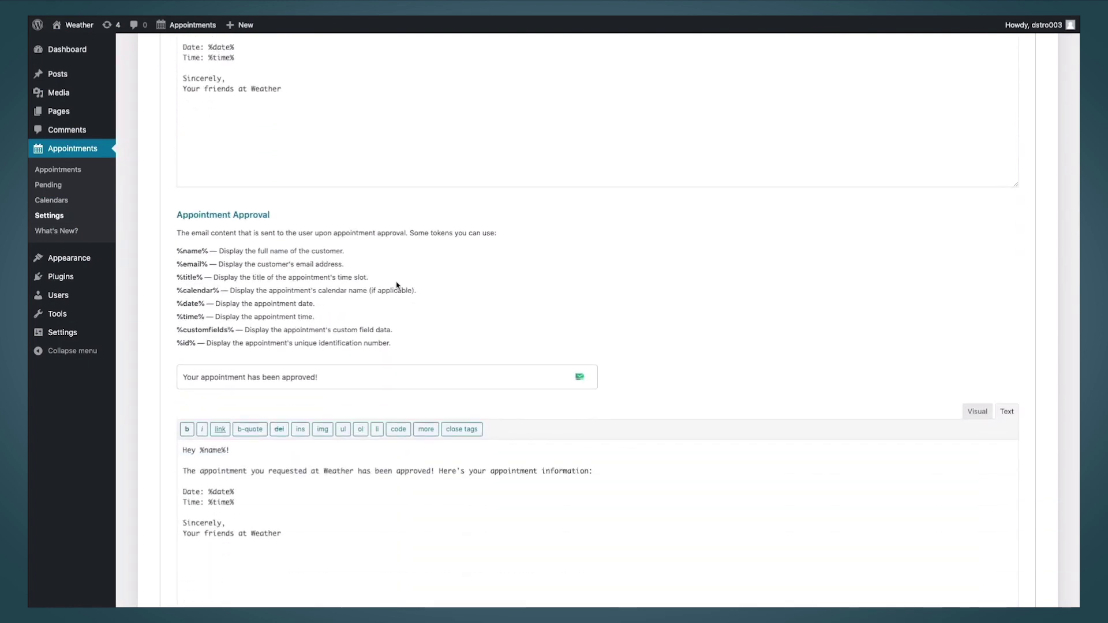
scroll(397, 285, down, 2)
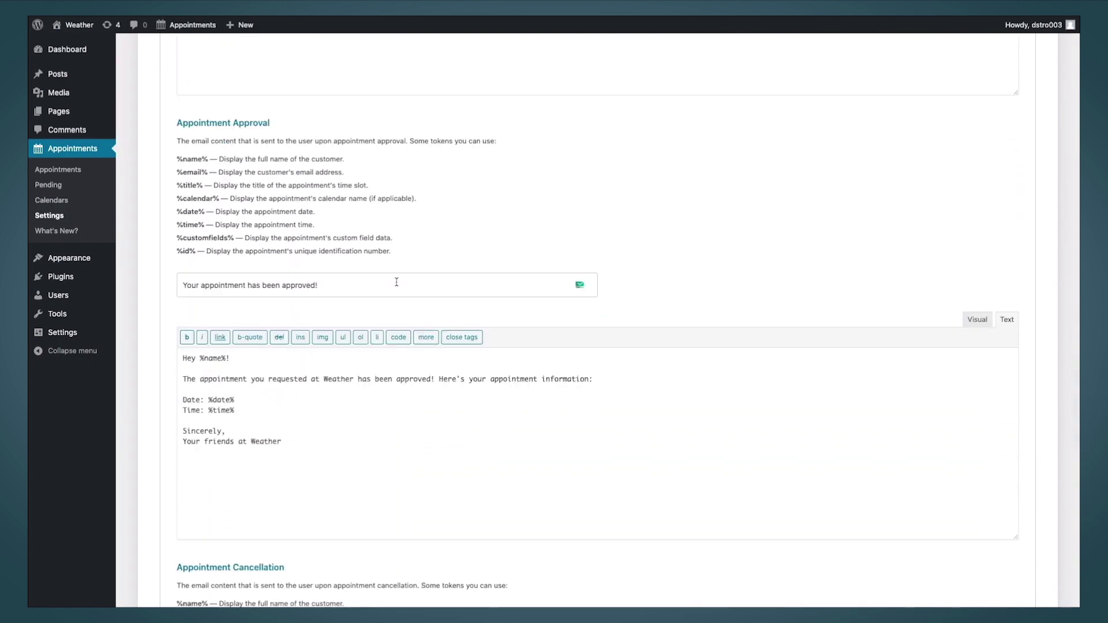
drag(403, 254, 176, 156)
click(300, 227)
drag(200, 358, 226, 358)
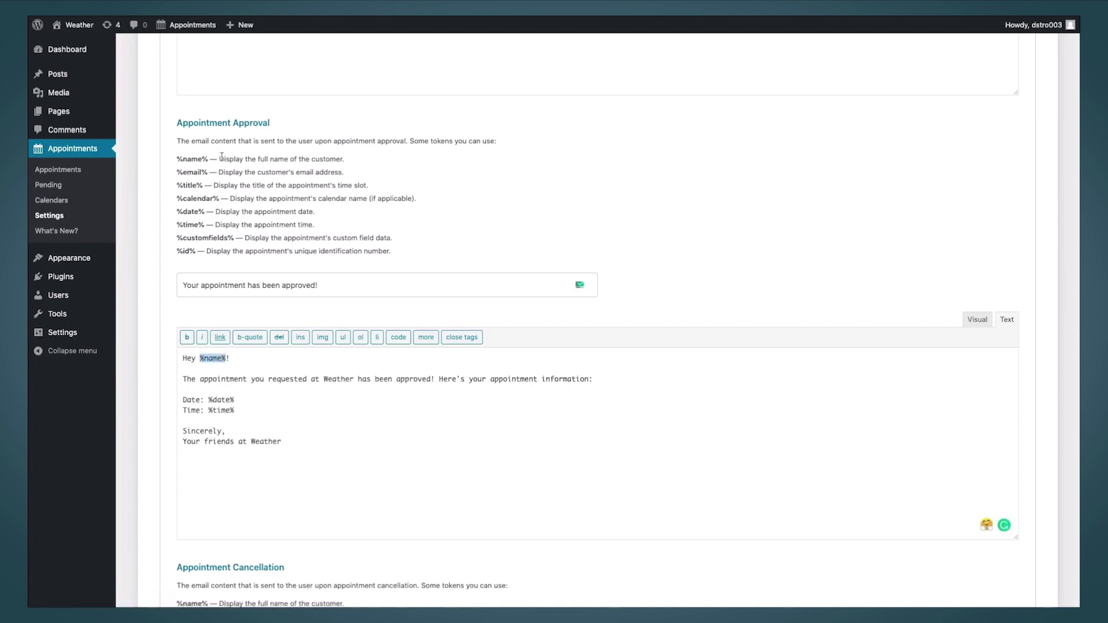
drag(219, 159, 343, 166)
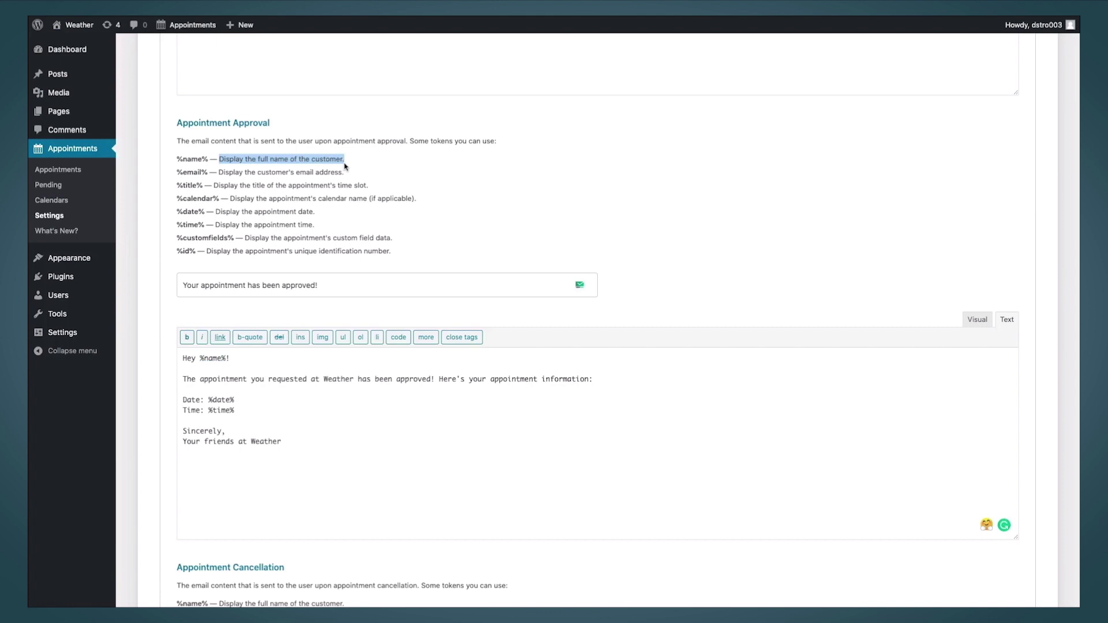
click(318, 169)
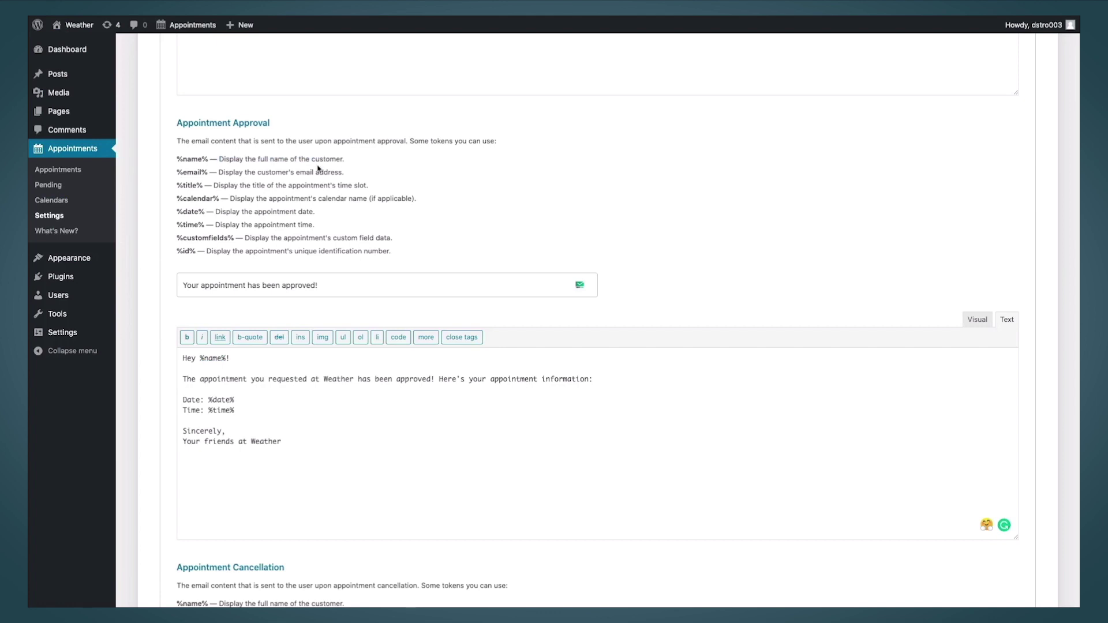
scroll(155, 299, up, 15)
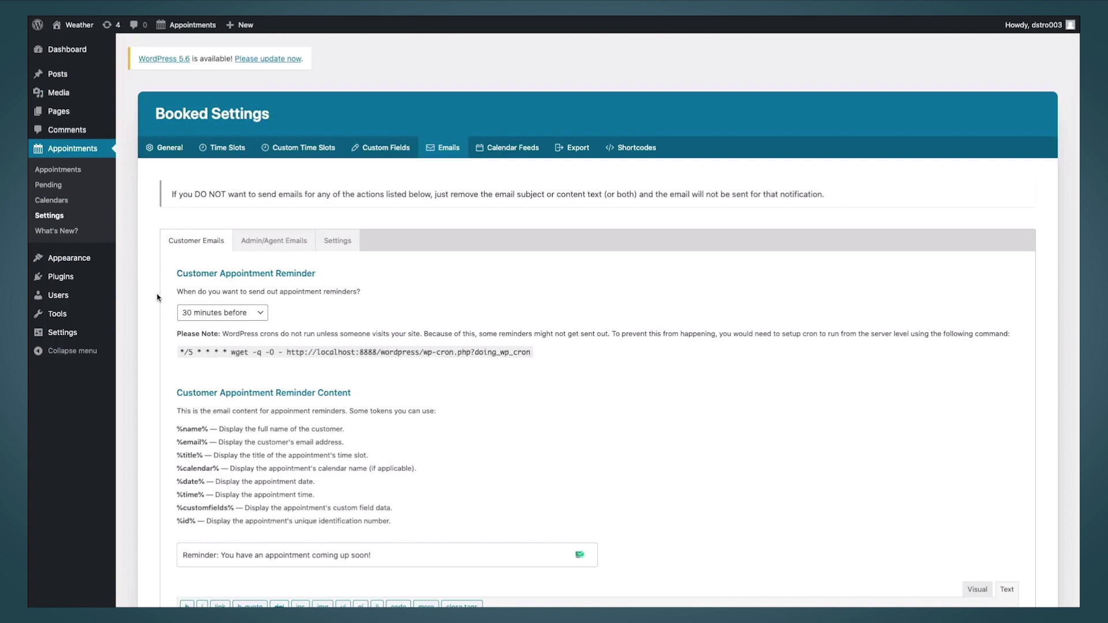
Set the YOGA Health & Fresh logo from the Media Library as the email header image
click(349, 249)
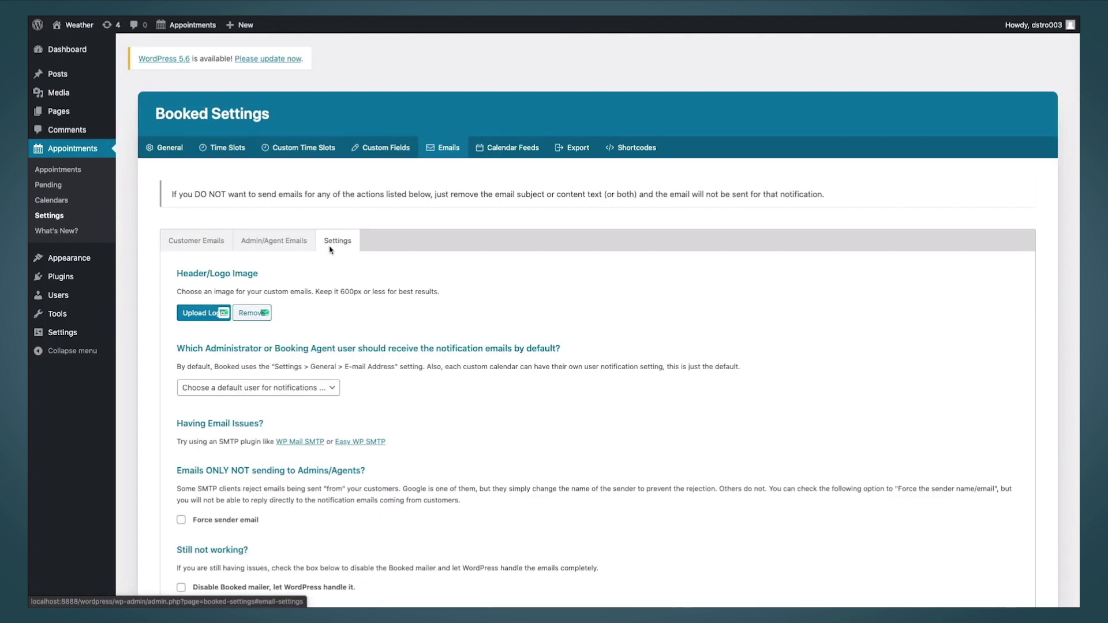
click(199, 315)
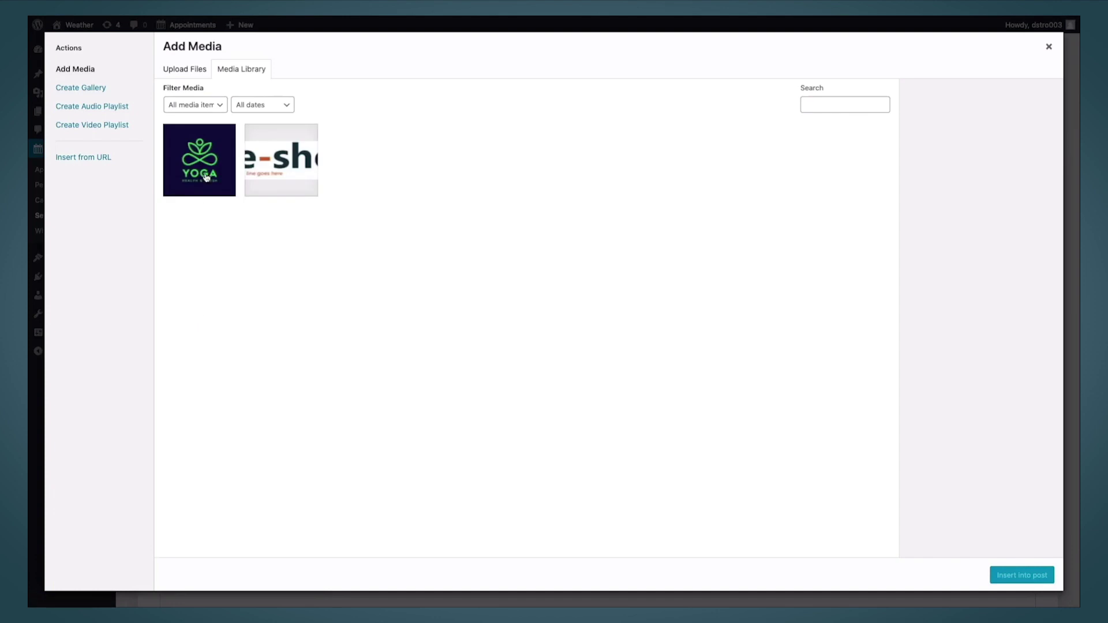
click(206, 177)
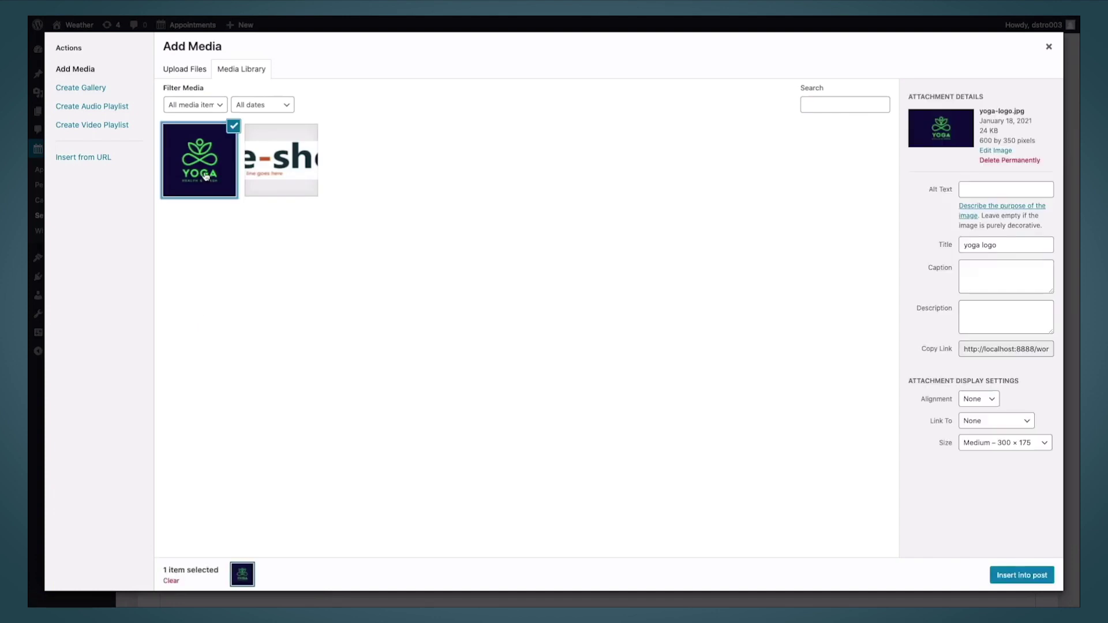
click(1021, 576)
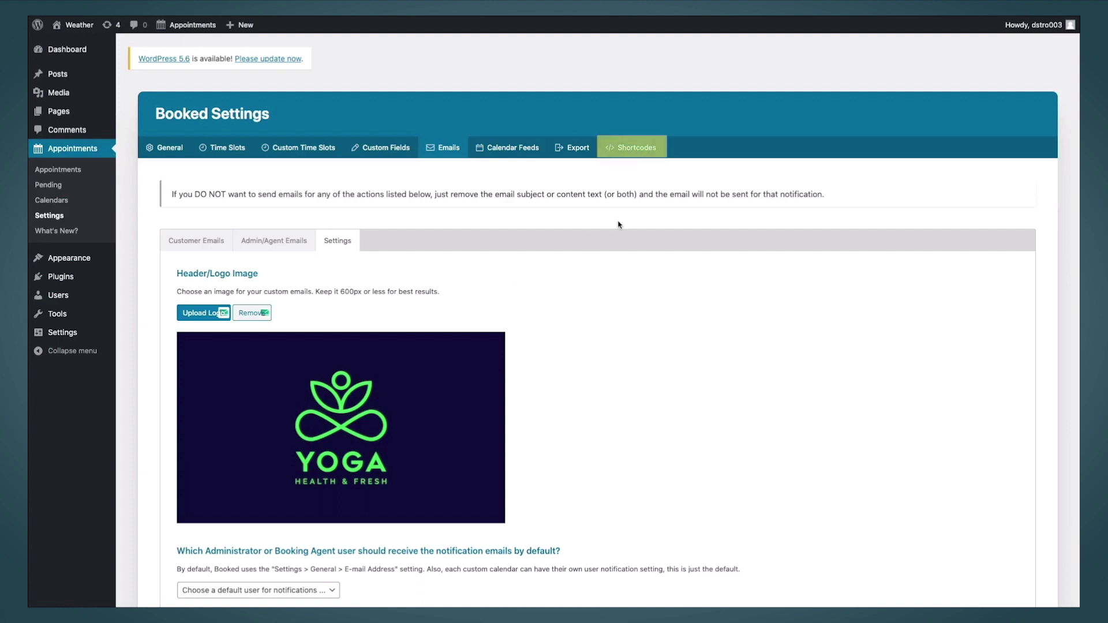
Copy the [booked-calendar] shortcode and start a new page titled 'Yoga Bookings'
click(624, 151)
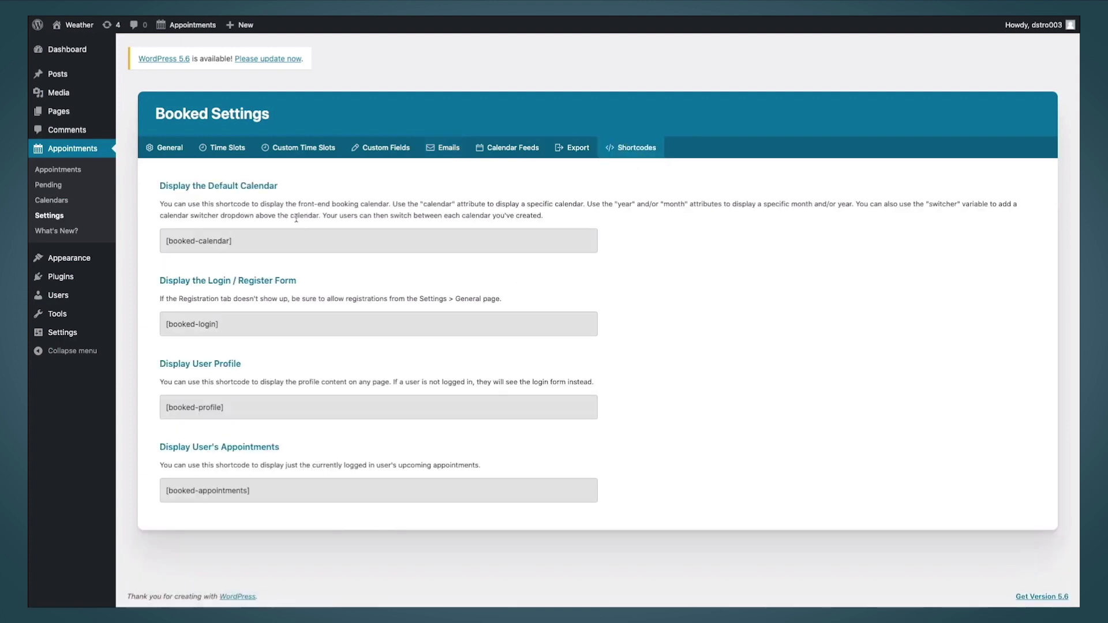
click(240, 240)
key(ctrl+c)
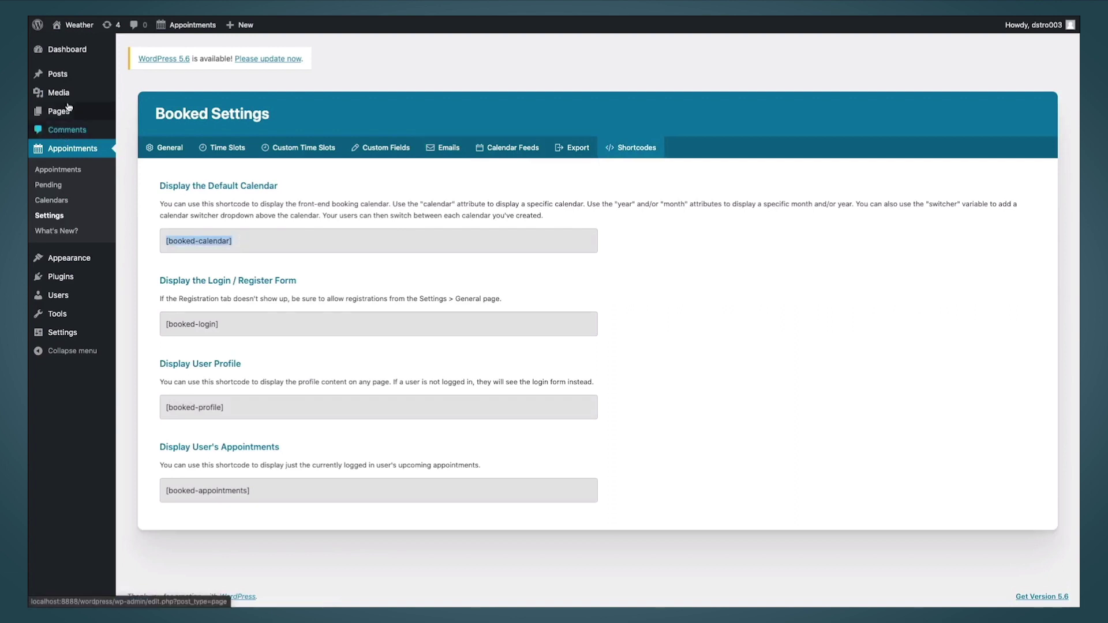
mouse_move(67, 111)
click(136, 128)
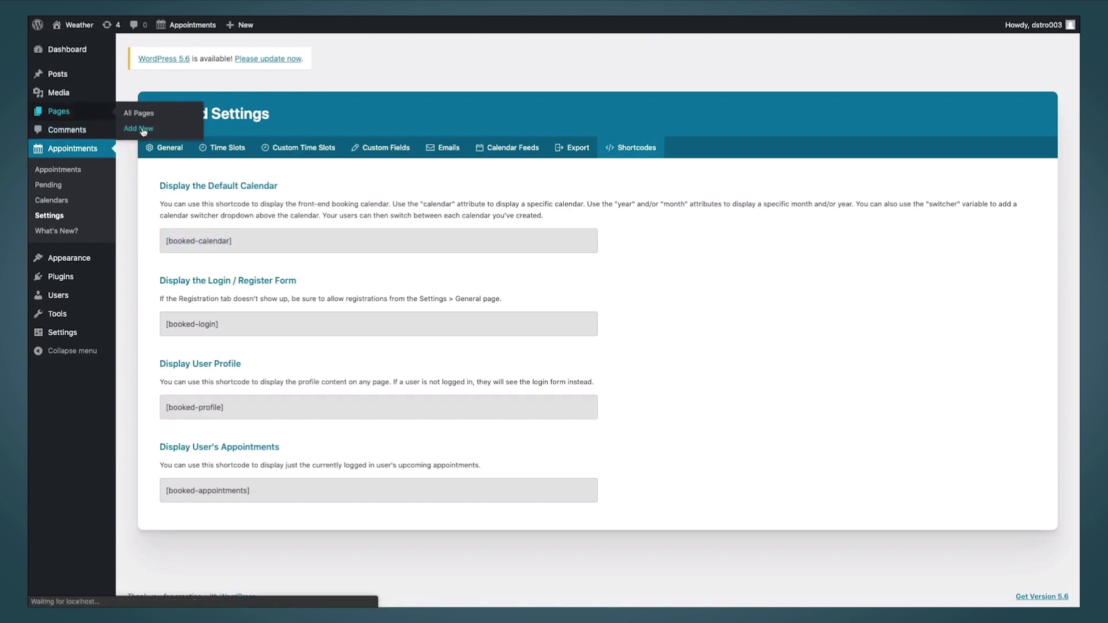
text(Yoga Bookings)
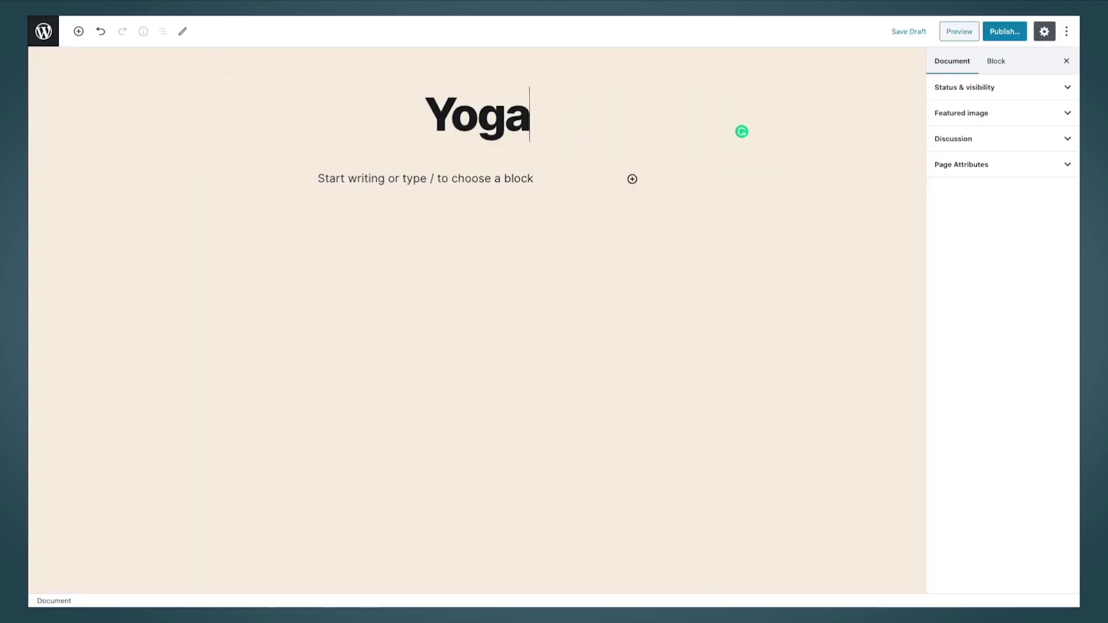
Paste [booked-calendar] into a Shortcode block, publish the page, and view it
click(344, 179)
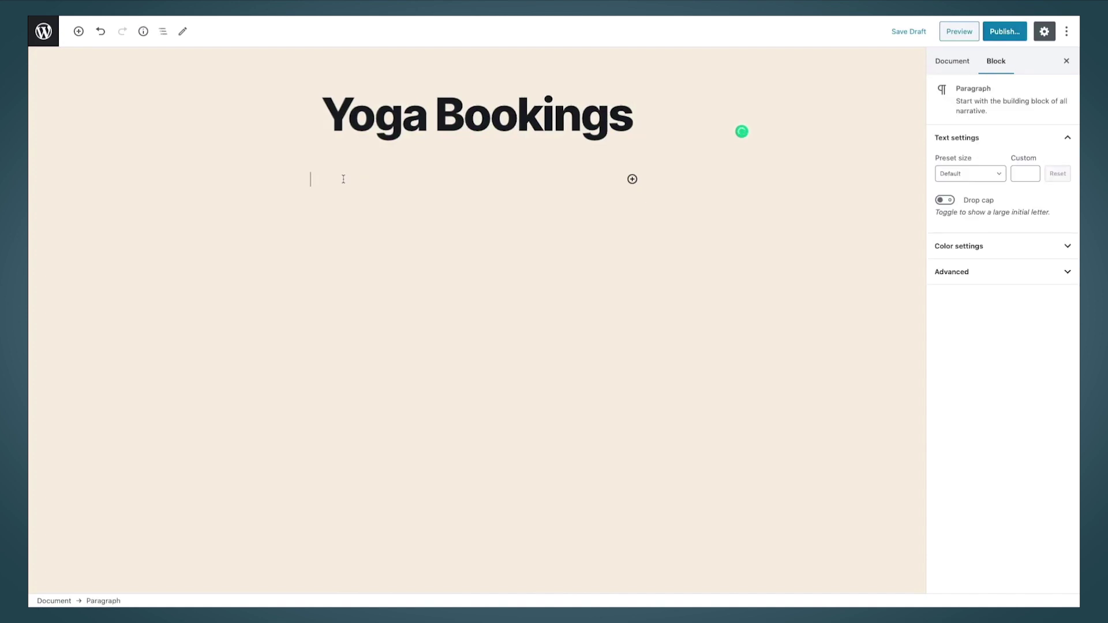
click(632, 179)
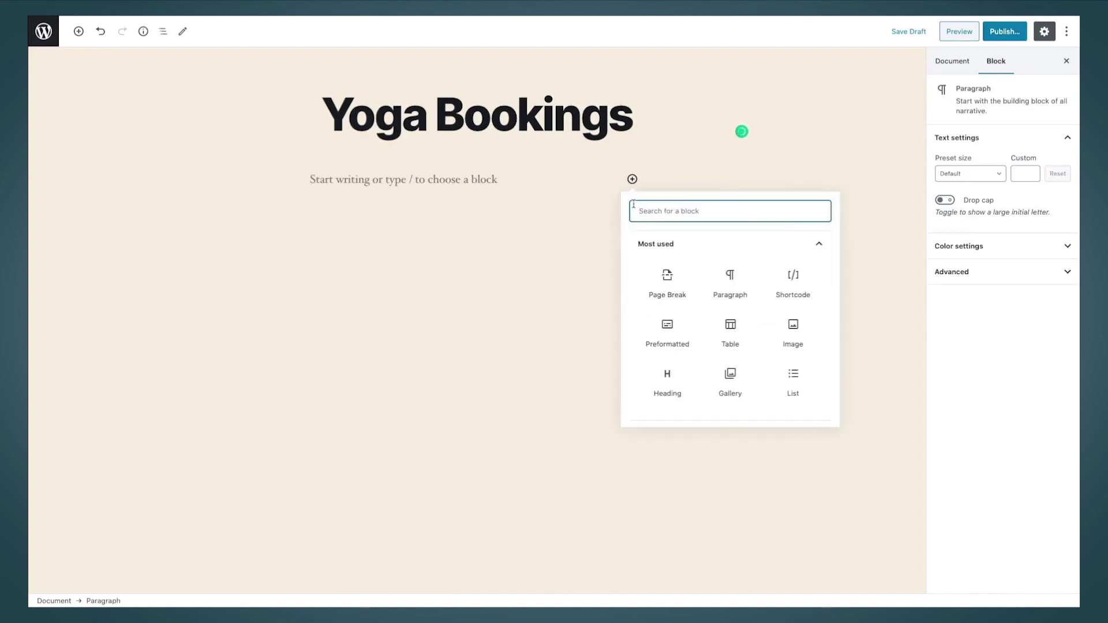
click(788, 286)
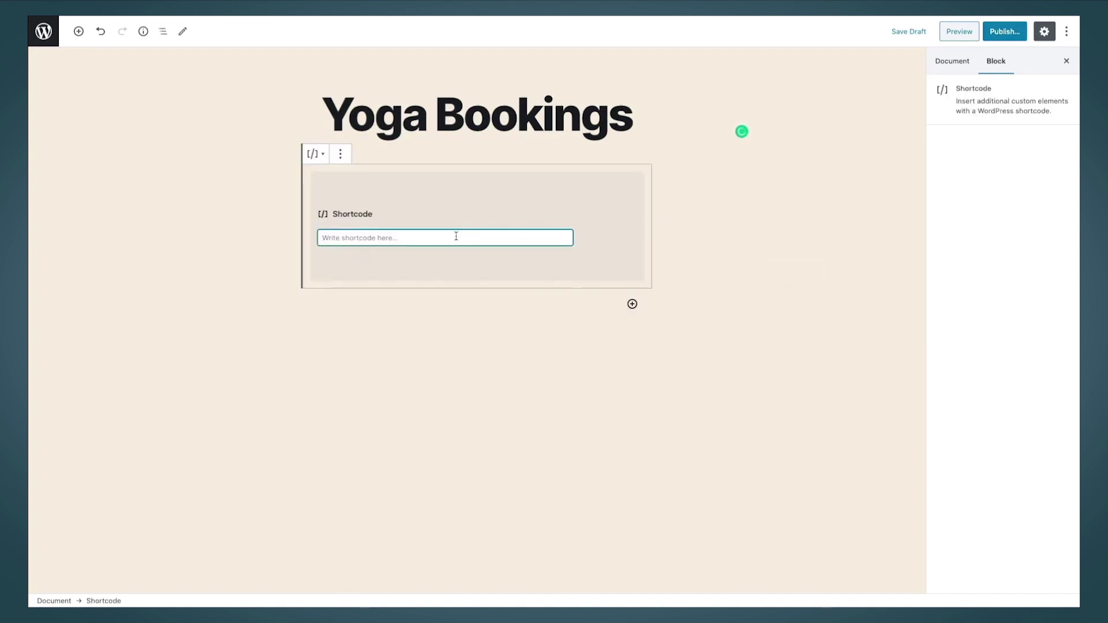
key(ctrl+v)
click(1005, 34)
click(978, 144)
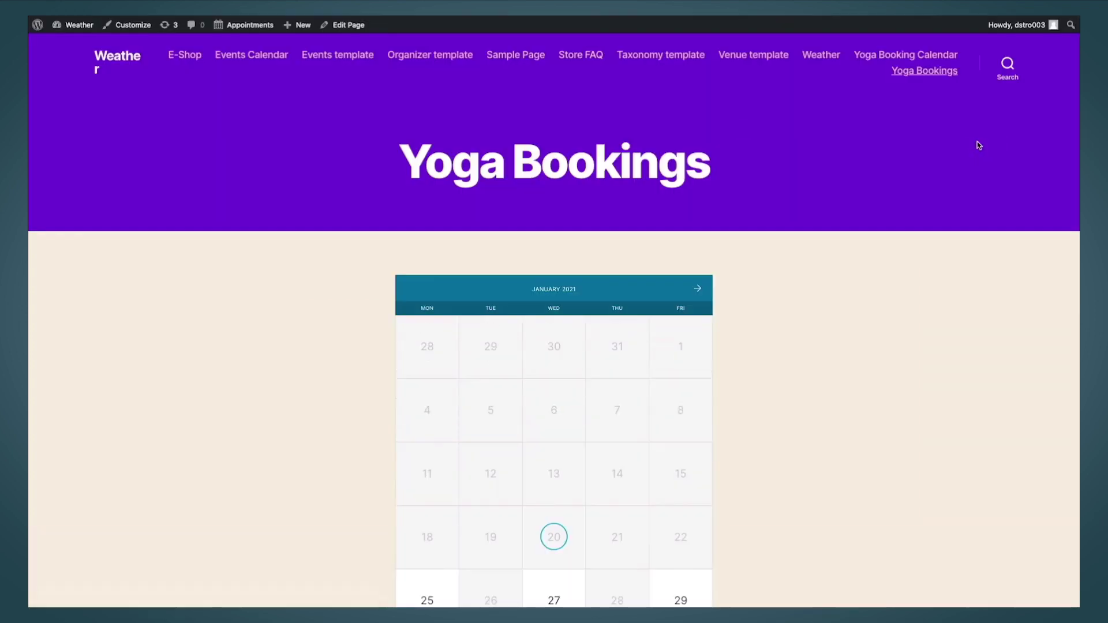
Move the live calendar to February 2021 and check the February 4 Yin Yoga slot
scroll(803, 220, down, 1)
scroll(797, 215, down, 3)
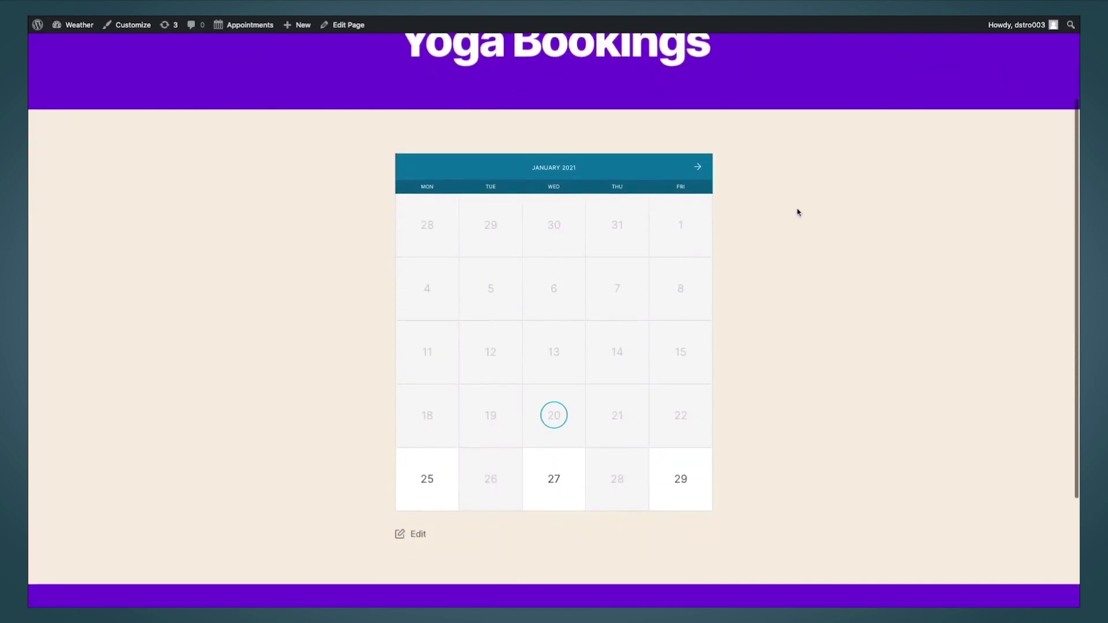
scroll(777, 208, down, 2)
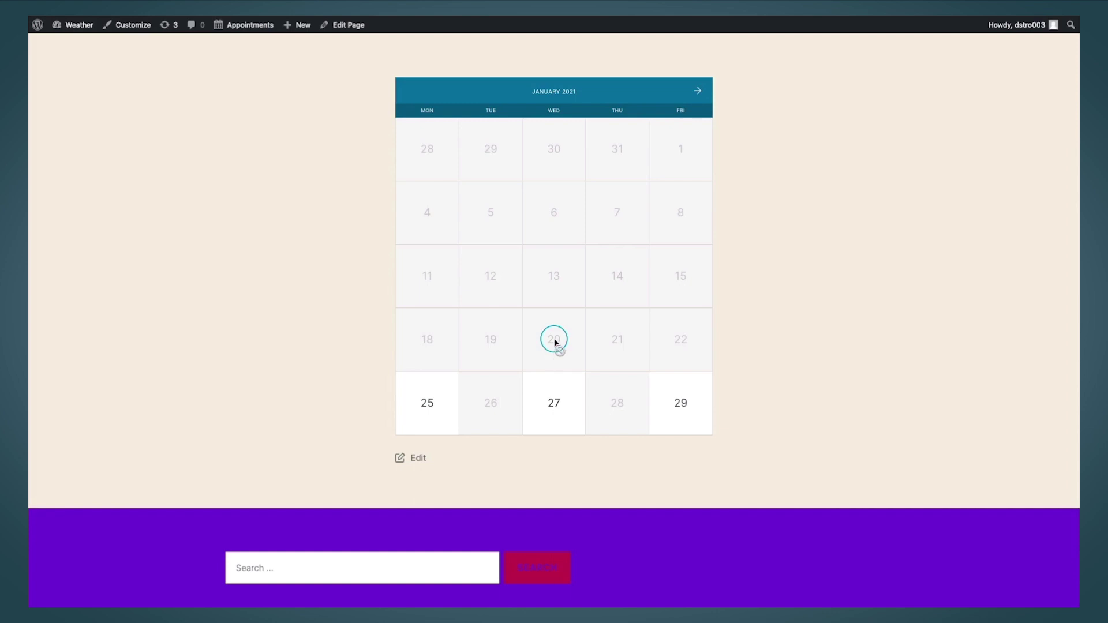
mouse_move(432, 403)
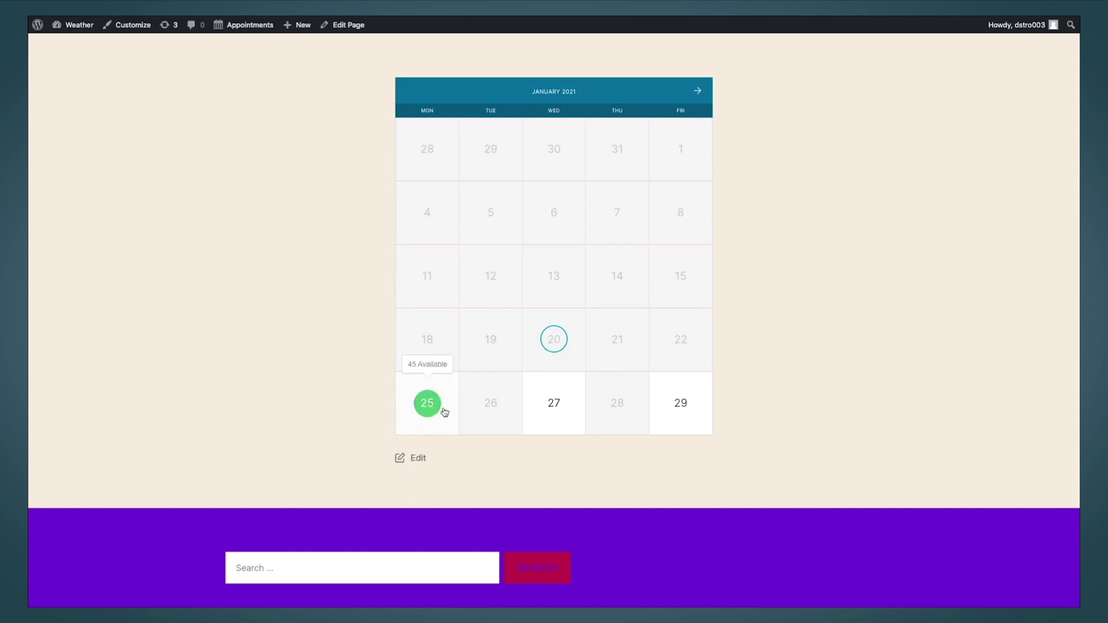
mouse_move(536, 404)
mouse_move(699, 410)
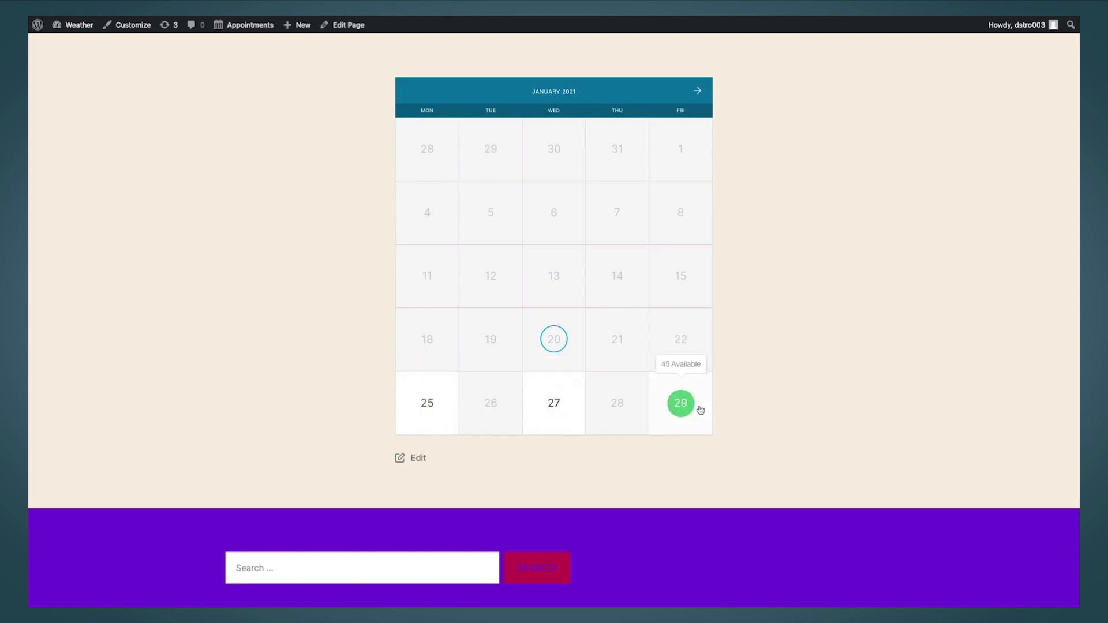
click(700, 92)
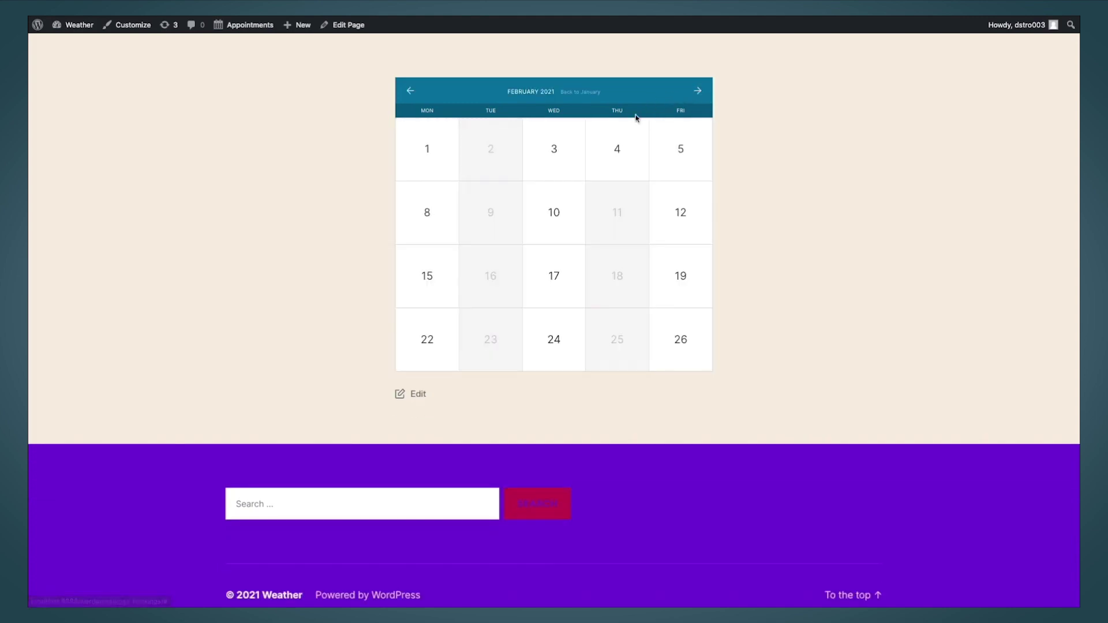
mouse_move(621, 149)
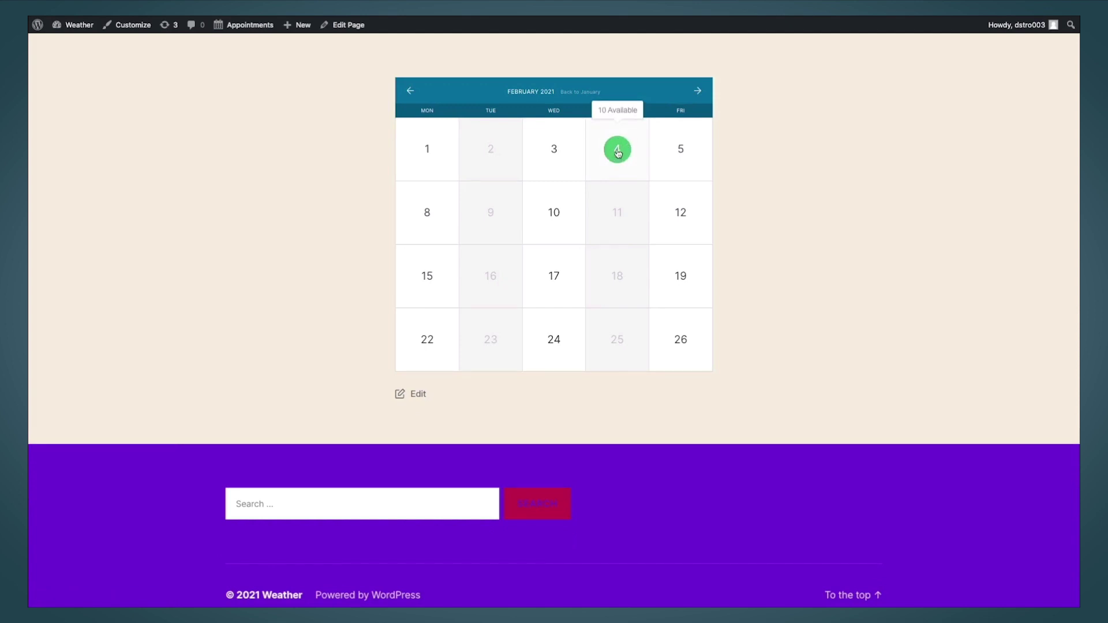
click(618, 153)
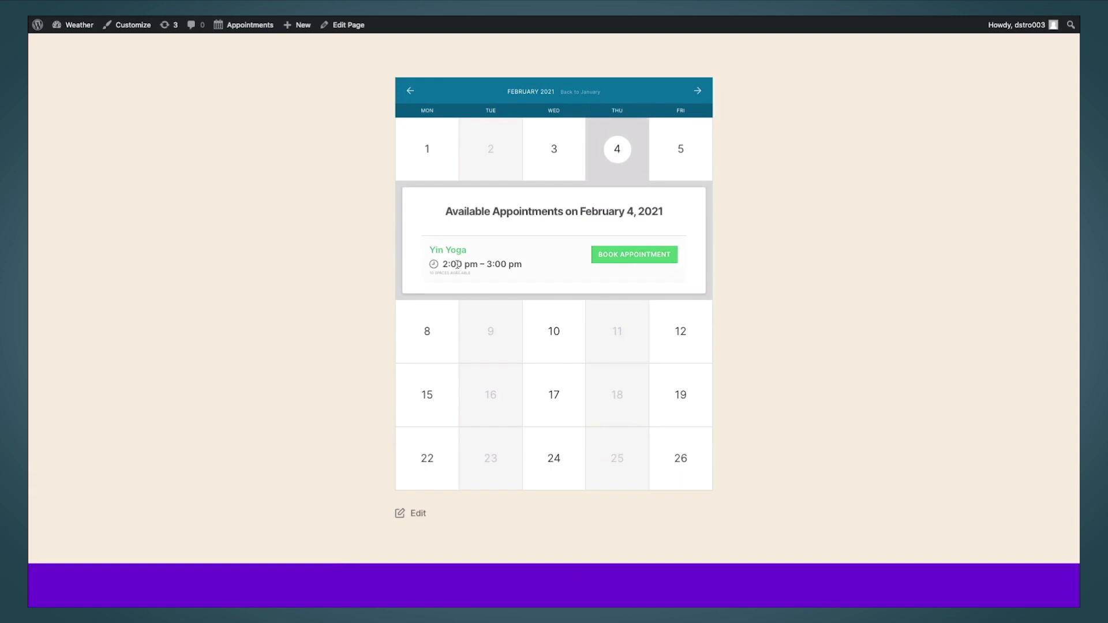
click(618, 257)
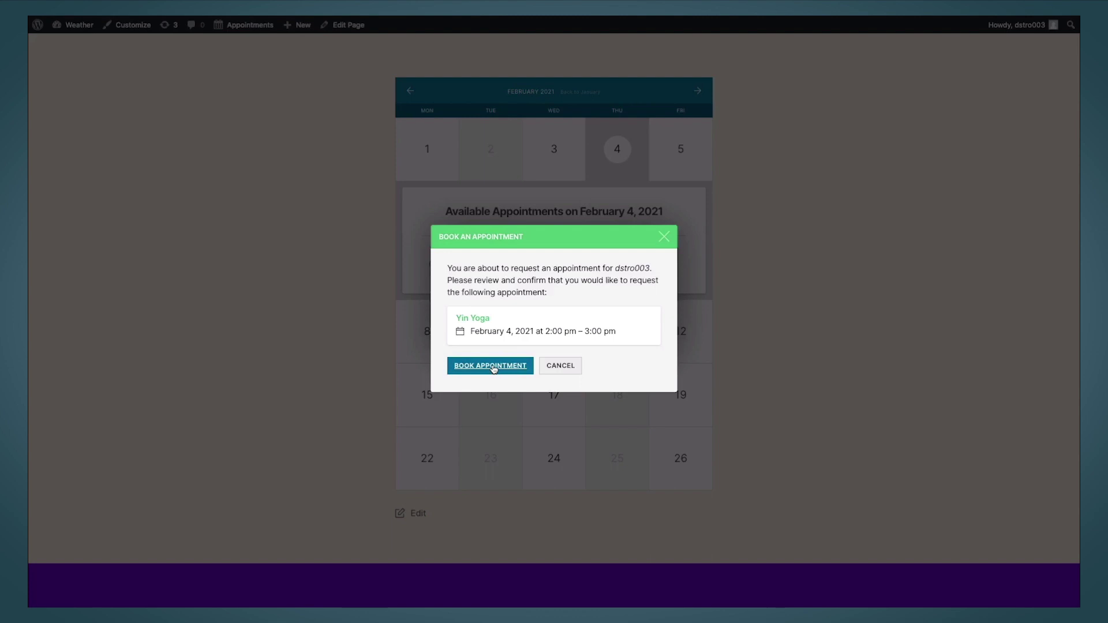
click(494, 368)
Book the 9:00 am Flow Yoga slot on February 3, 2021
click(555, 152)
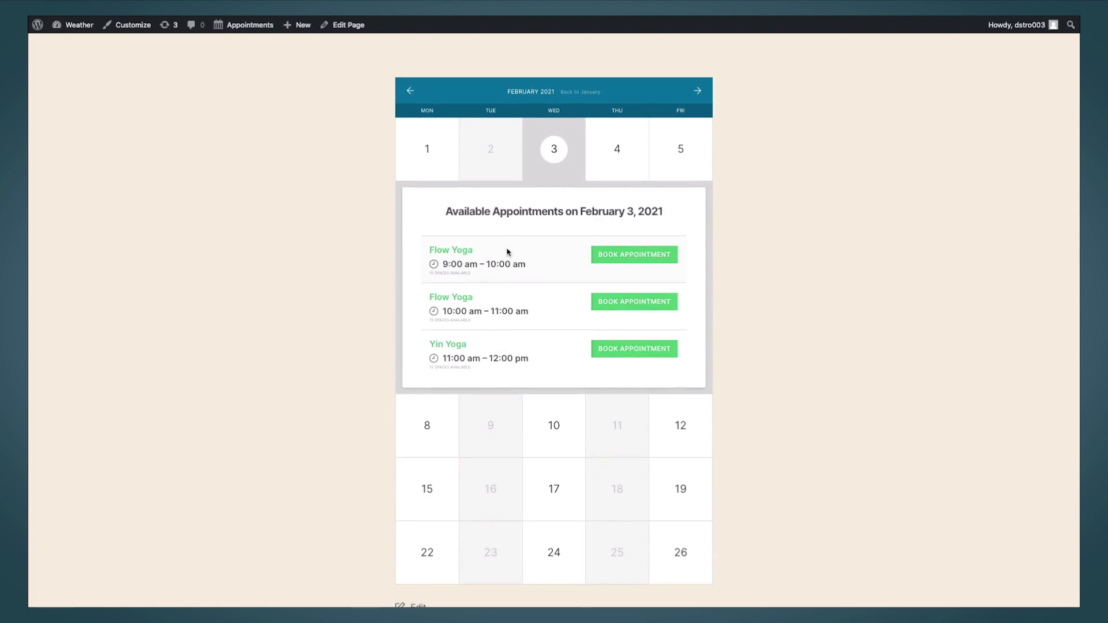
drag(439, 321, 468, 321)
click(468, 321)
click(631, 255)
click(488, 377)
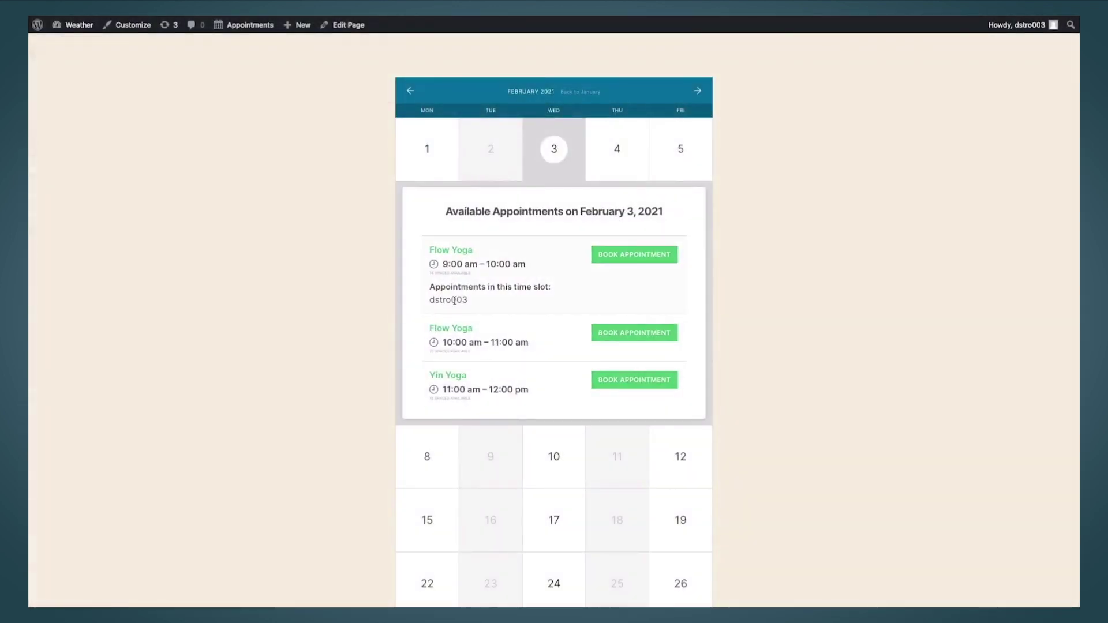
double_click(456, 300)
click(455, 301)
triple_click(433, 274)
click(445, 272)
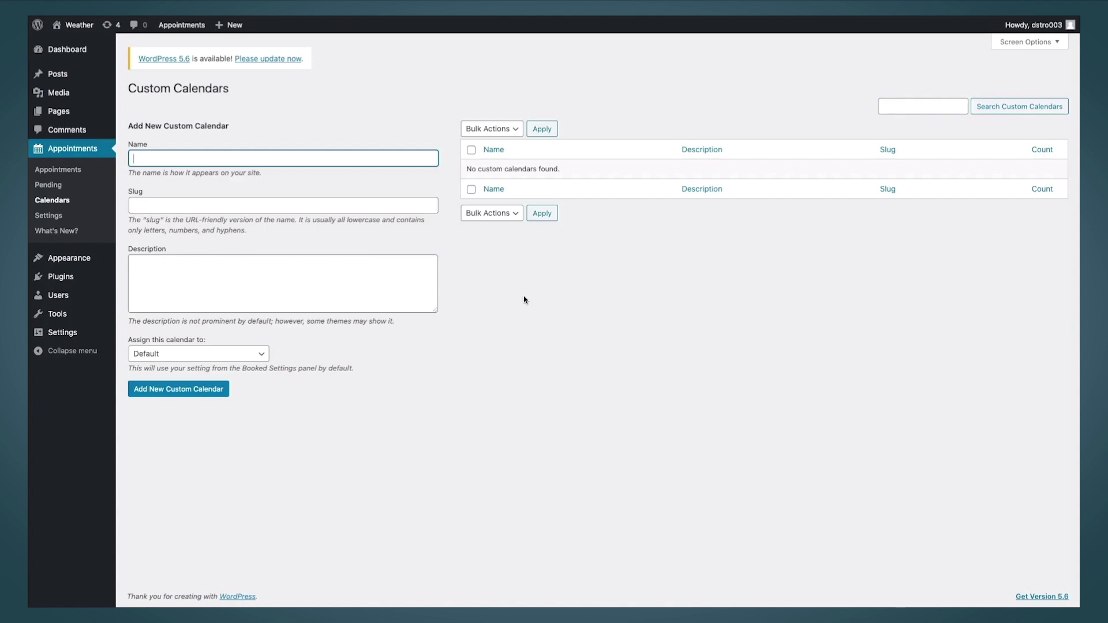
click(51, 202)
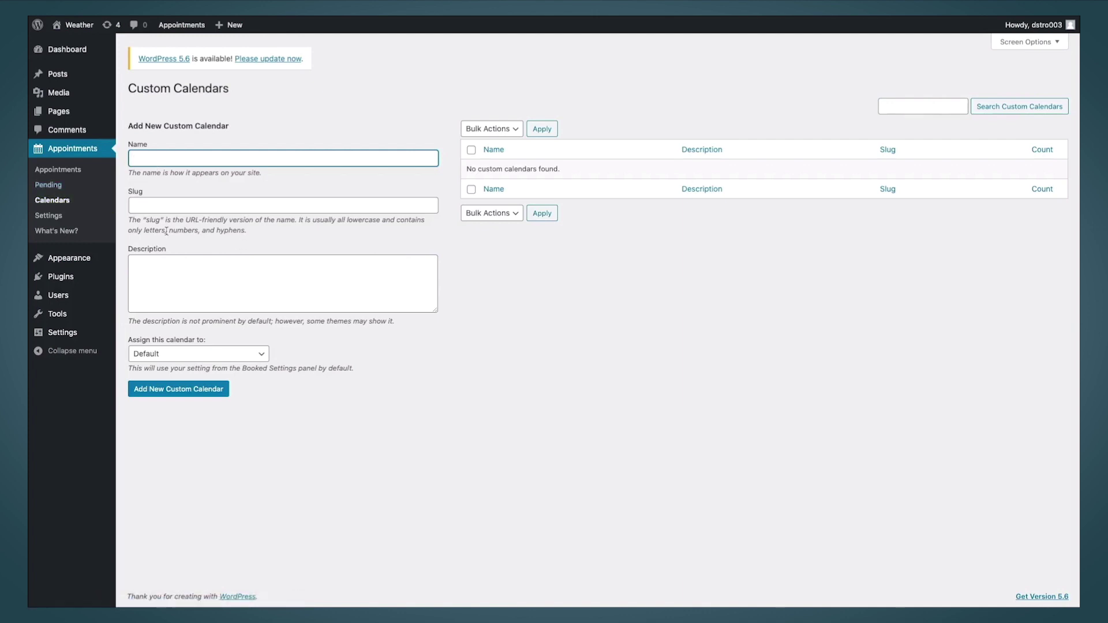